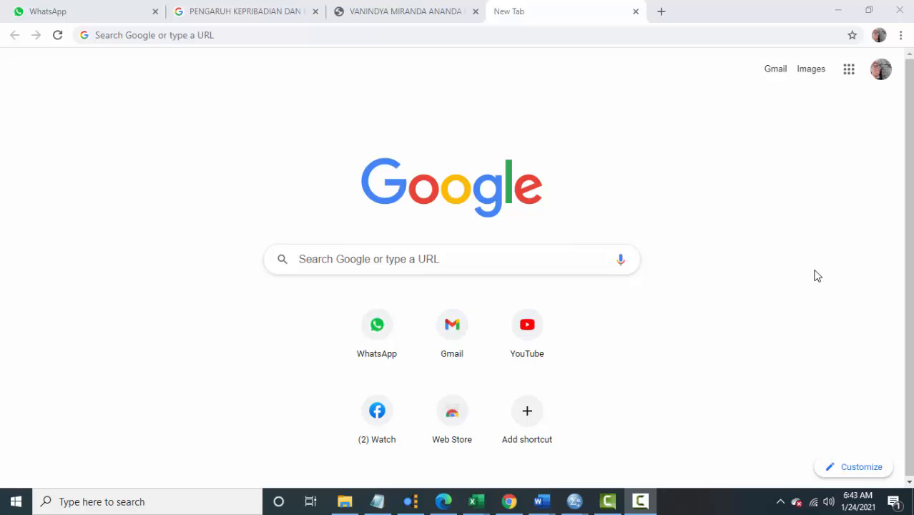
Search Google for "DOWNLOAD R STUDIO" and open the Download the RStudio IDE result
left_click(561, 255)
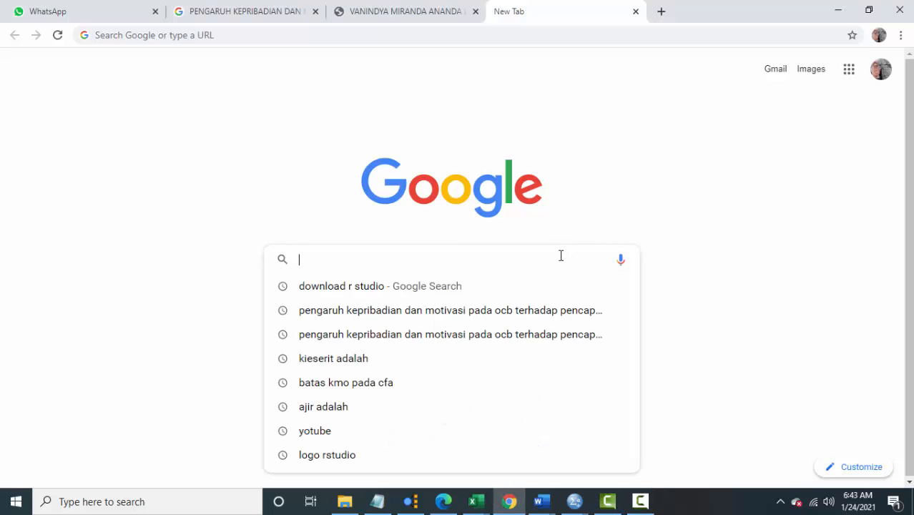
left_click(709, 226)
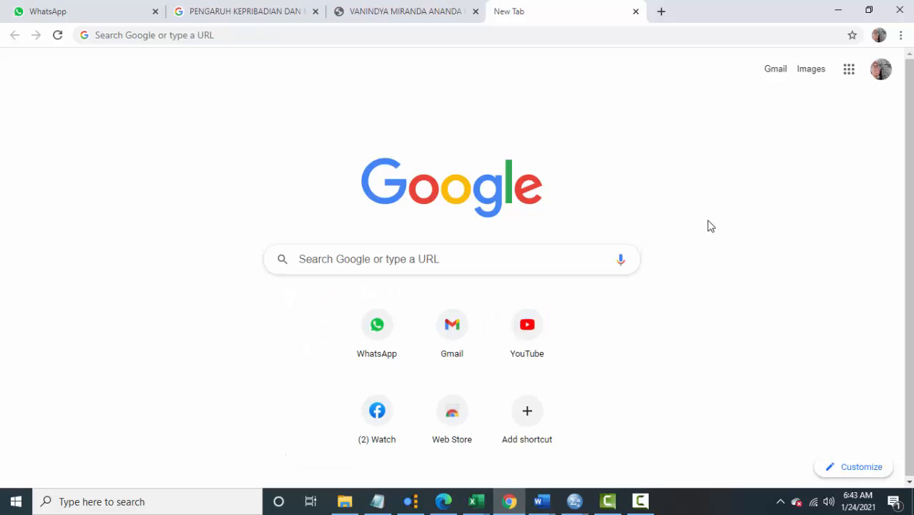
left_click(524, 253)
type("DOE")
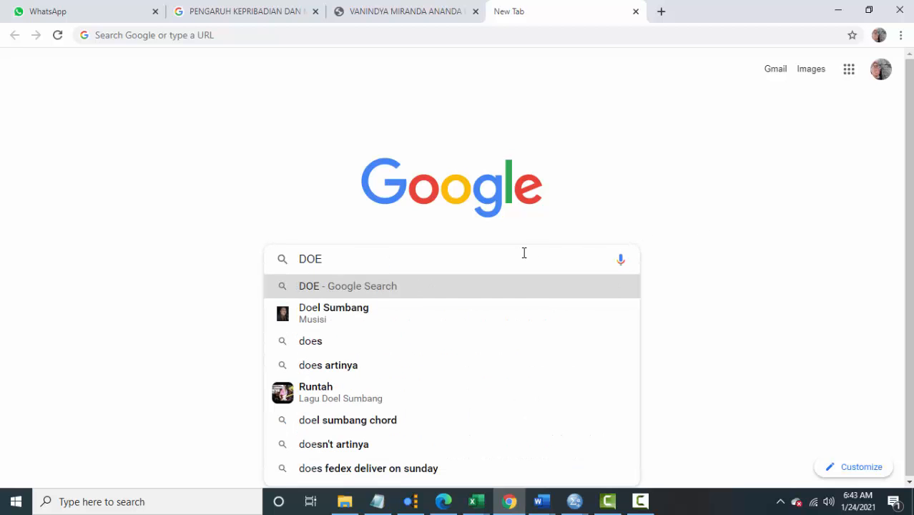
key("BackSpace")
type("W")
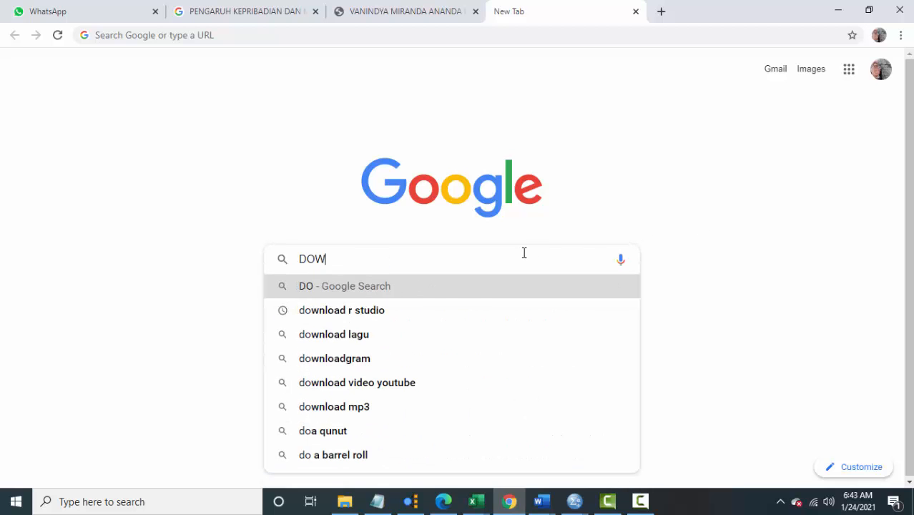
type("NLOAD ")
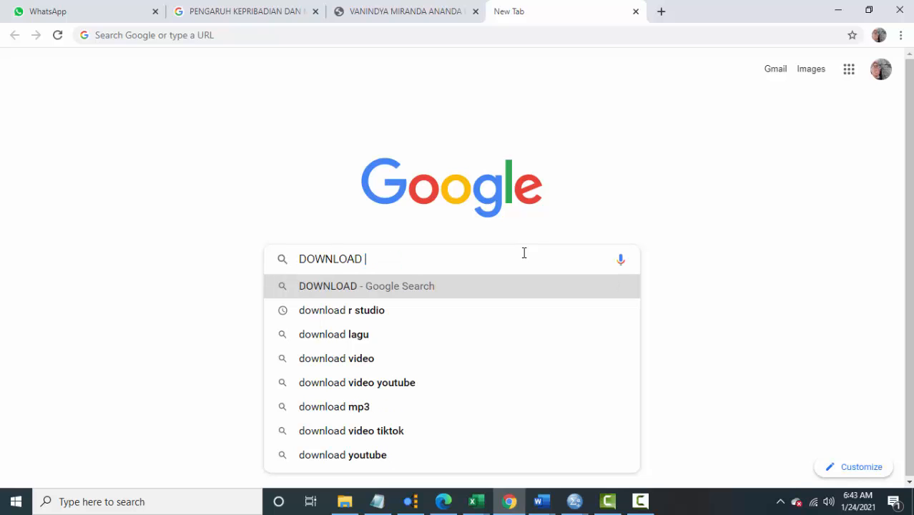
type("R STUDIO")
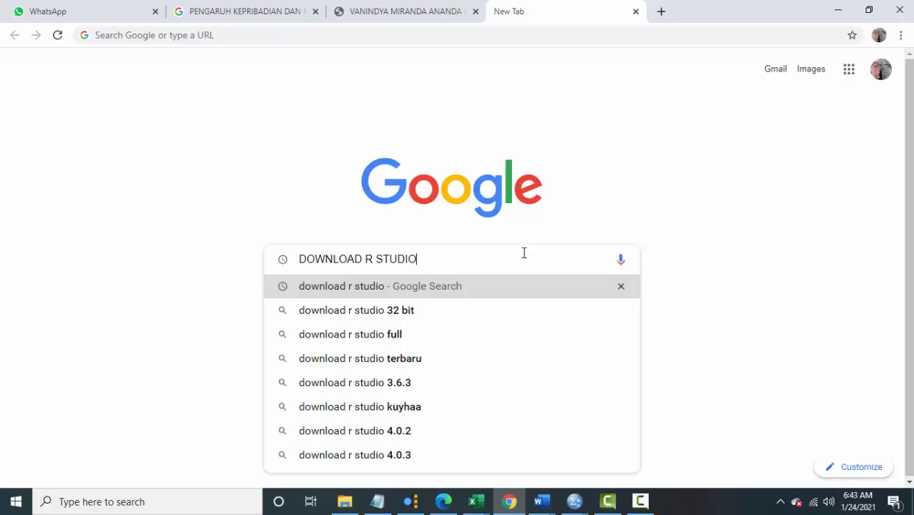
key("Return")
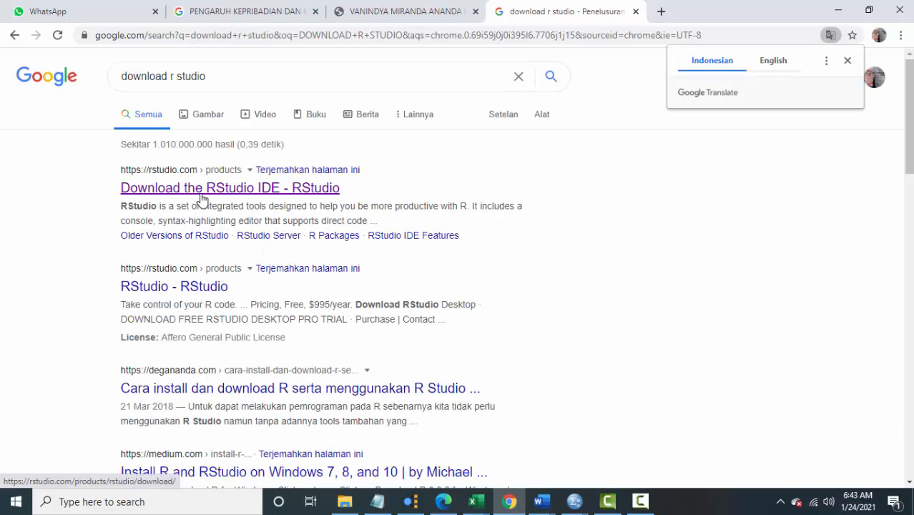
left_click(270, 199)
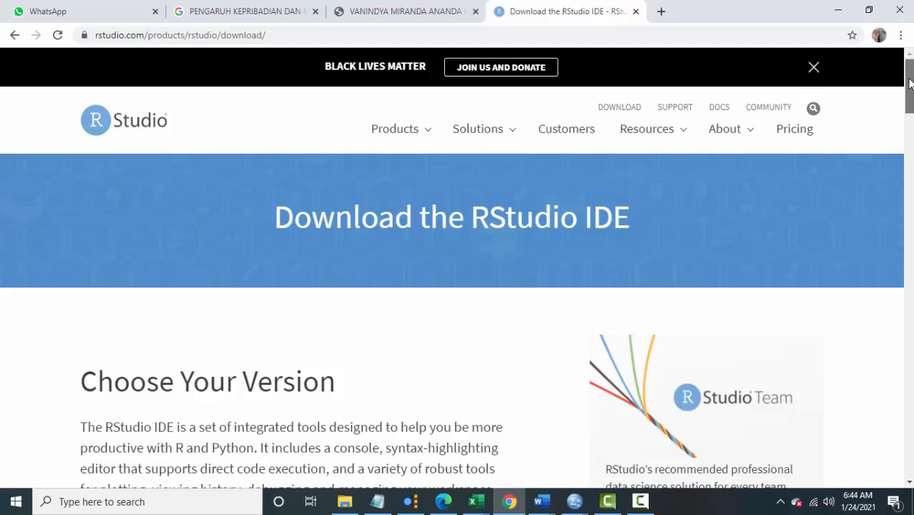
Follow the R 3.0.1+ requirement link to CRAN and download the first-time installer of R 4.0.3 for Windows
left_click_drag(910, 80, 913, 301)
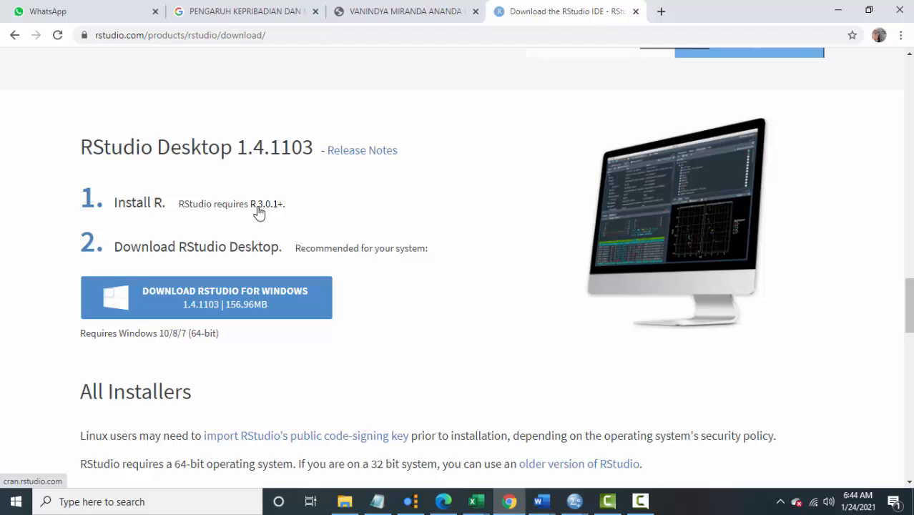
left_click(266, 207)
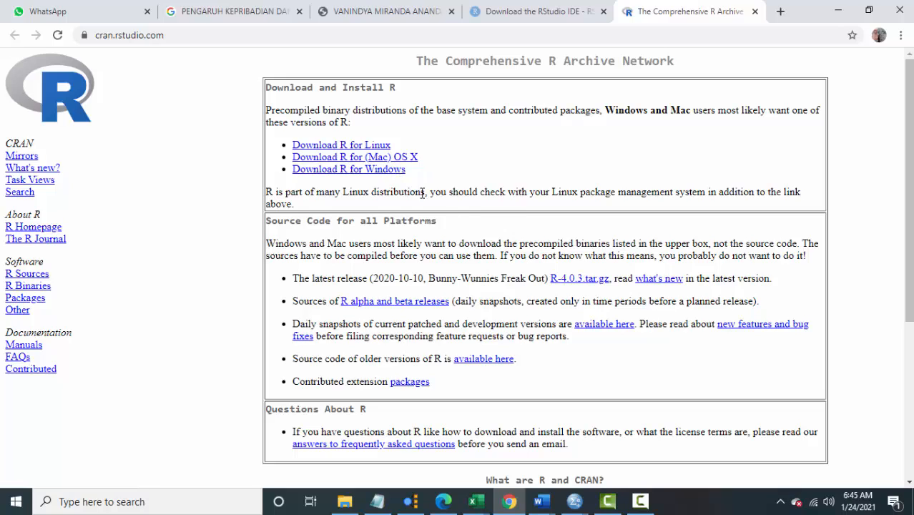
left_click(374, 172)
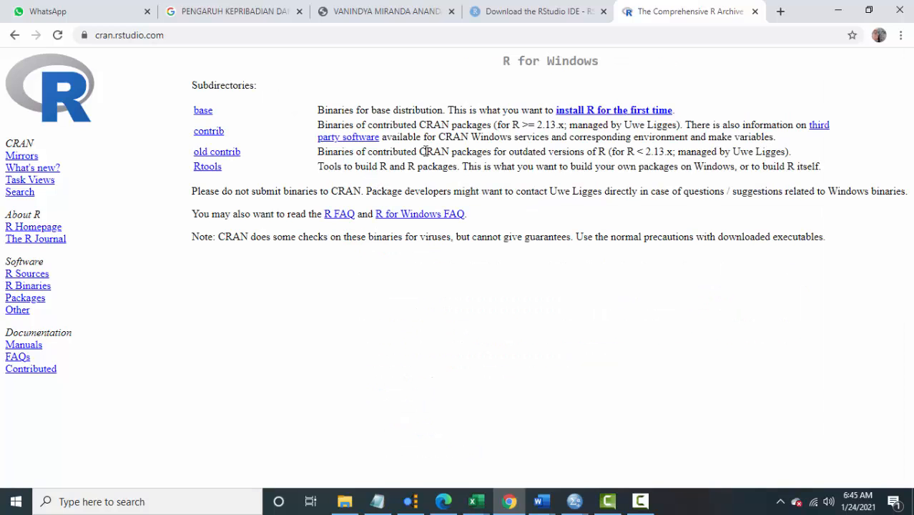
left_click(583, 113)
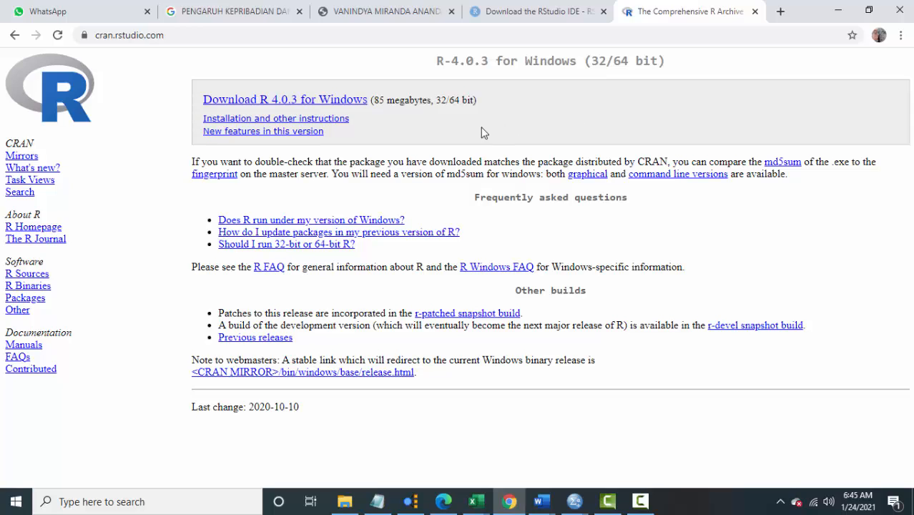
left_click(321, 105)
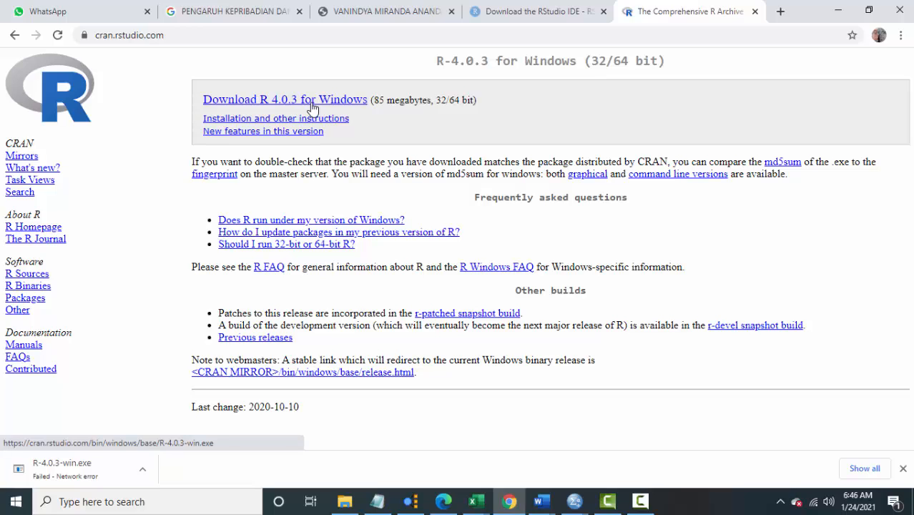
left_click(312, 107)
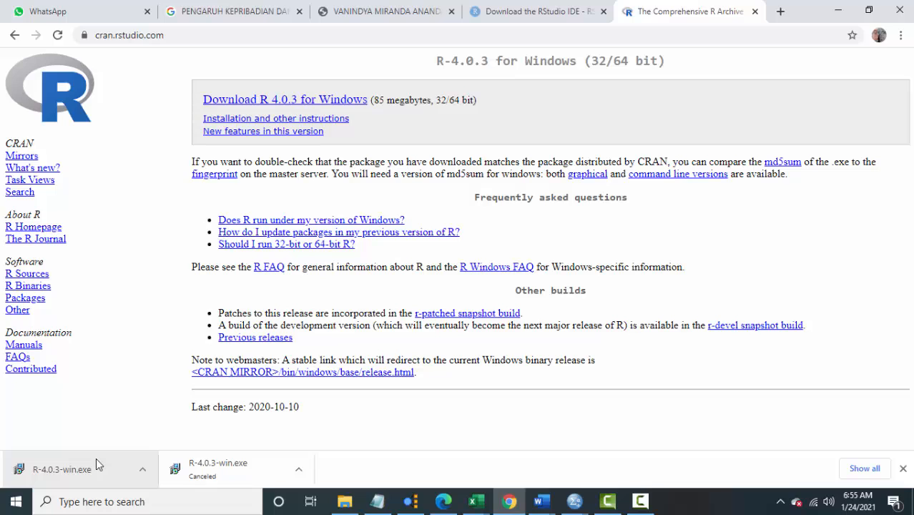
Return to the RStudio download page and examine the All Installers list and the note for 32-bit systems
left_click(538, 11)
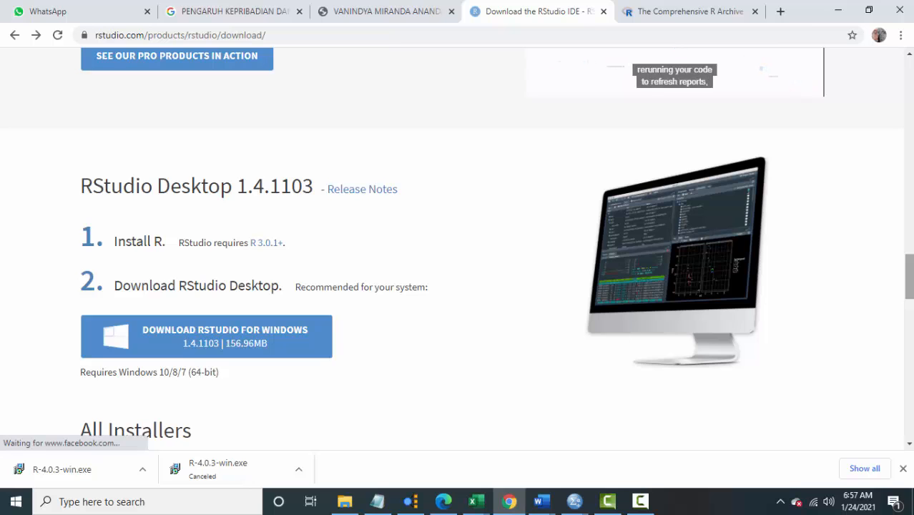
scroll(458, 251, "down", 1)
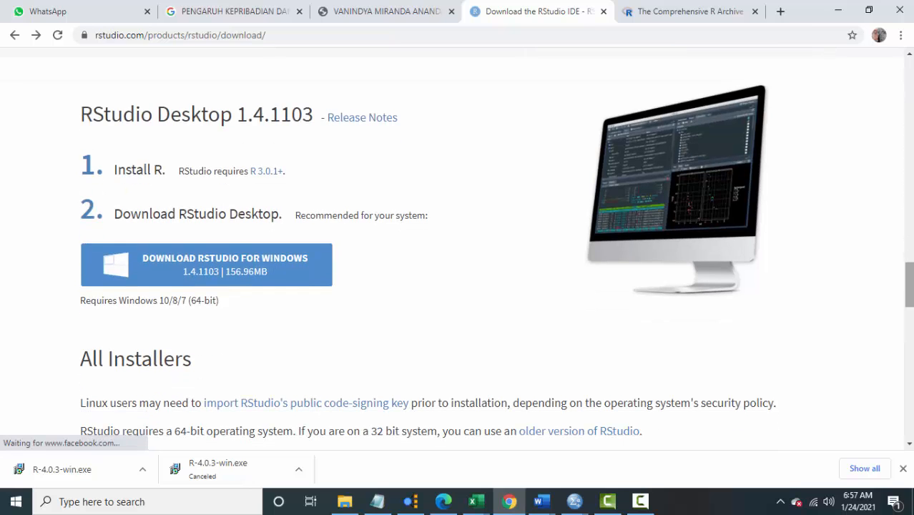
scroll(458, 251, "down", 2)
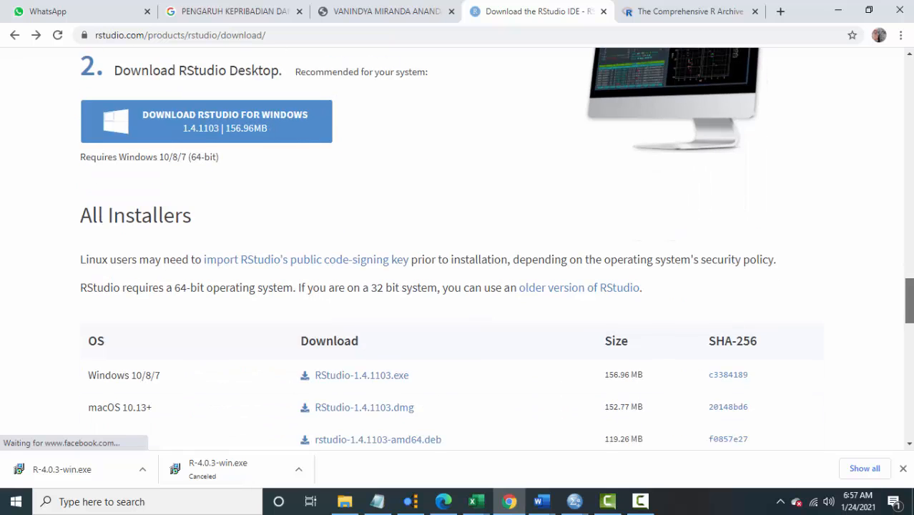
scroll(458, 250, "down", 3)
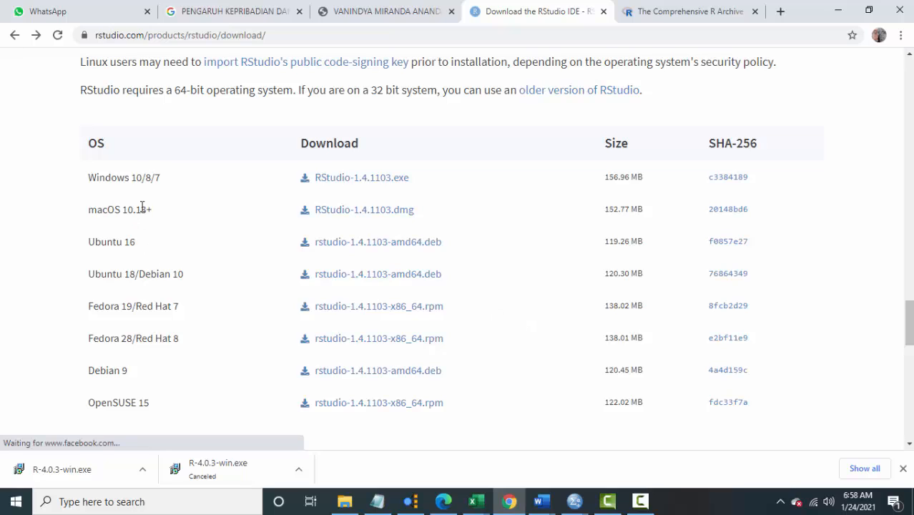
left_click(352, 188)
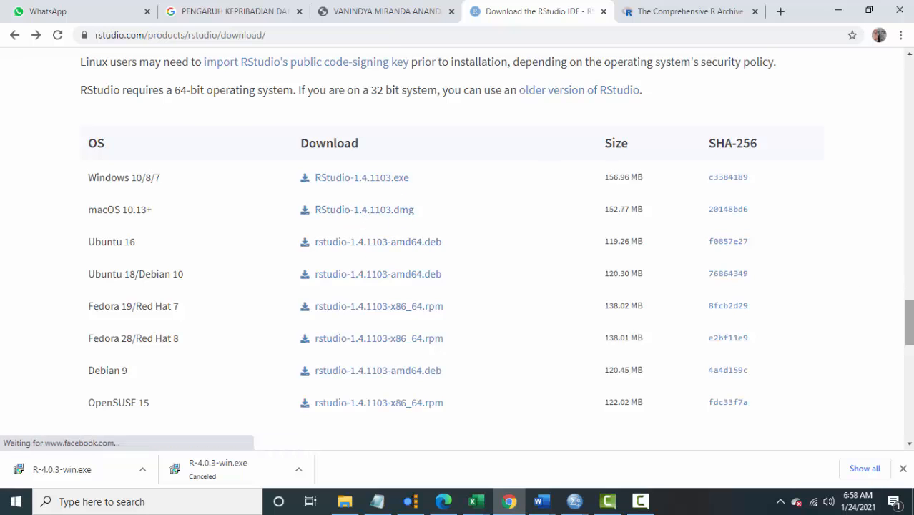
scroll(908, 322, "up", 1)
scroll(458, 250, "up", 2)
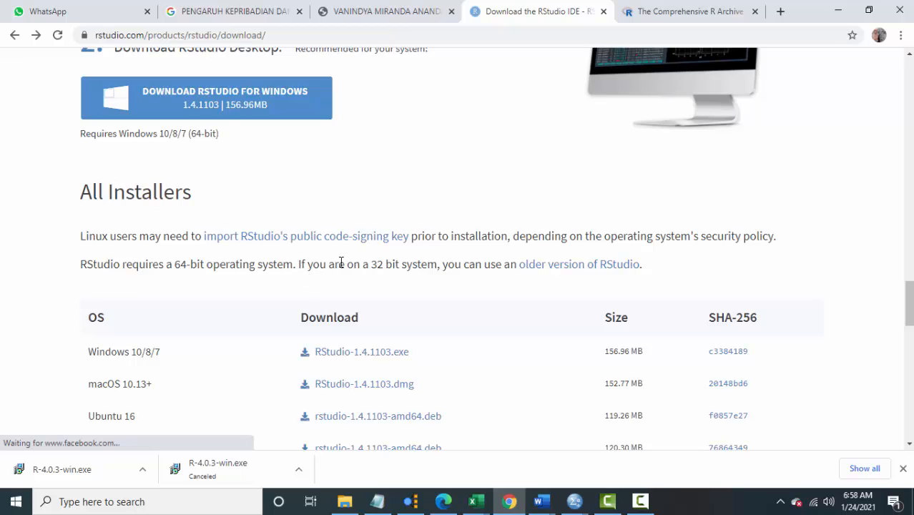
left_click_drag(296, 265, 641, 276)
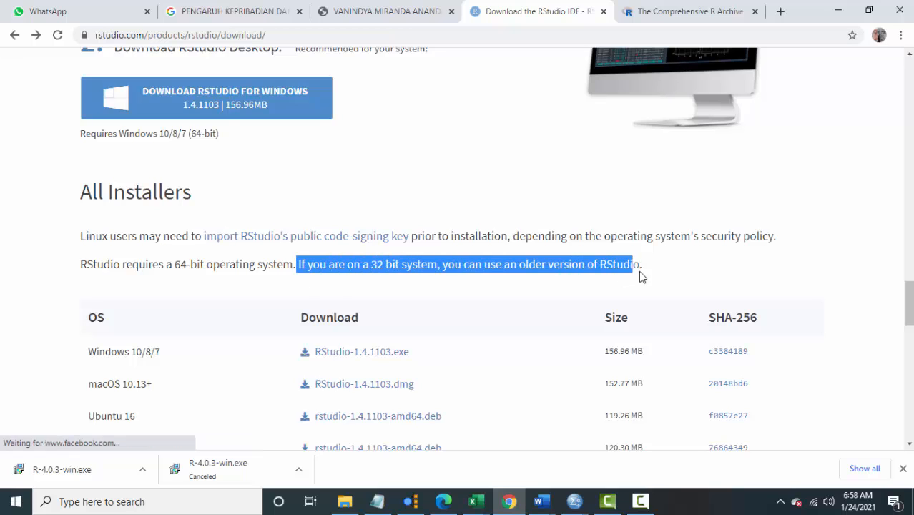
left_click(533, 284)
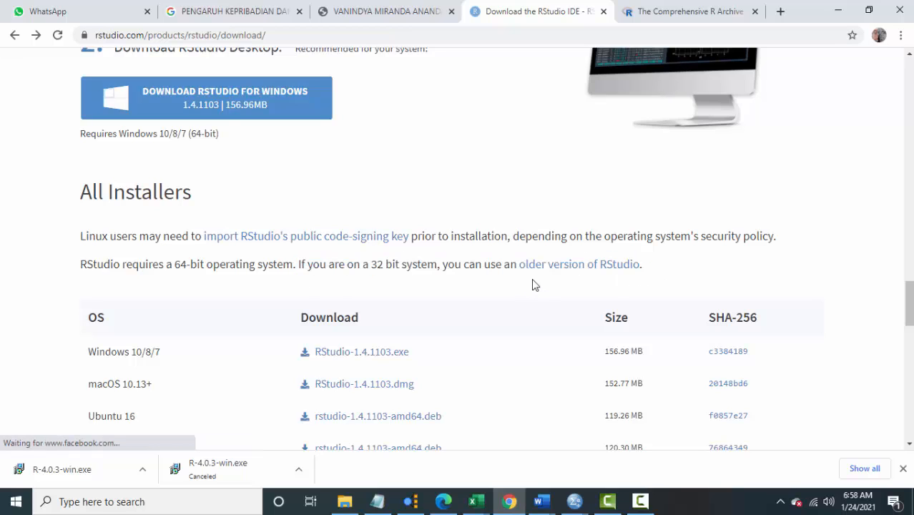
Open the older versions of RStudio and examine the archived Desktop releases and their compatibility notes
left_click(583, 275)
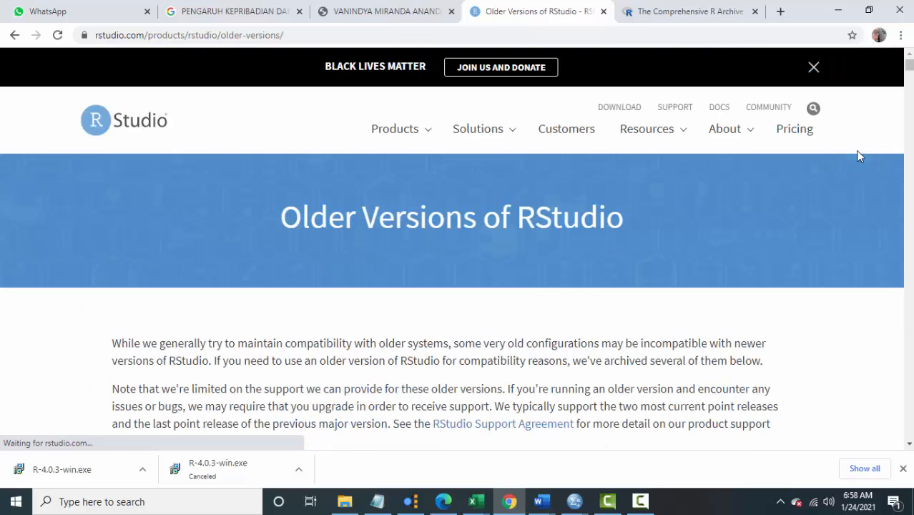
scroll(859, 156, "down", 10)
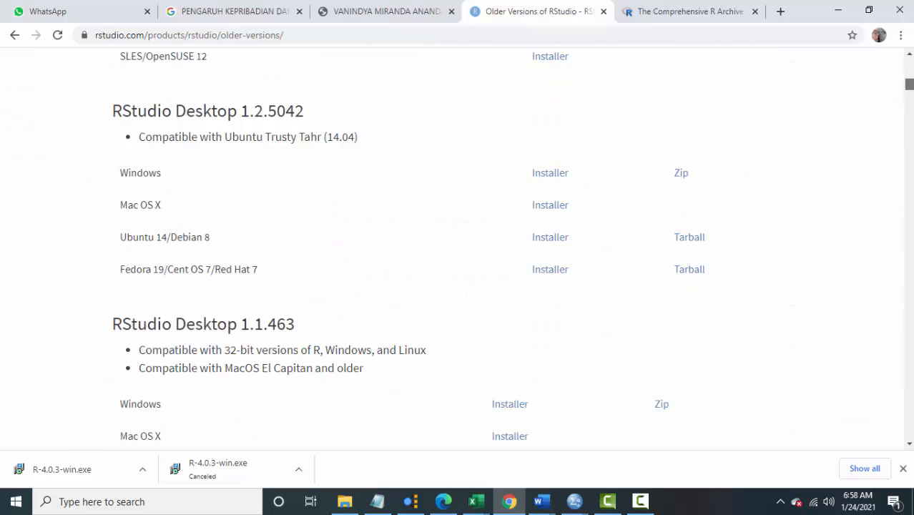
scroll(458, 251, "up", 3)
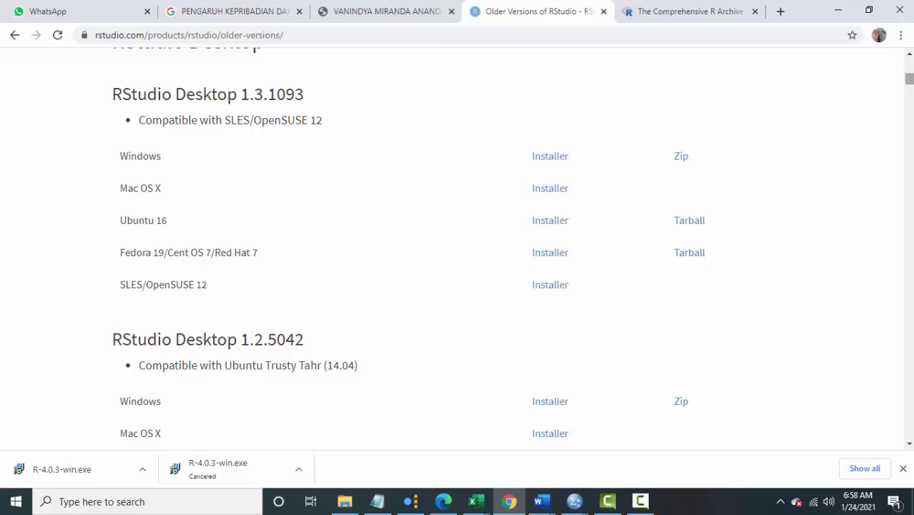
scroll(457, 250, "down", 5)
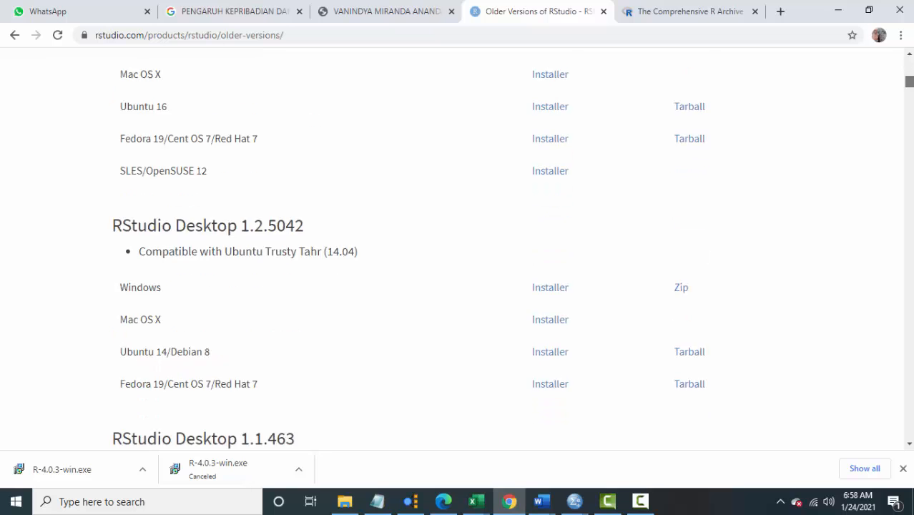
scroll(458, 250, "down", 2)
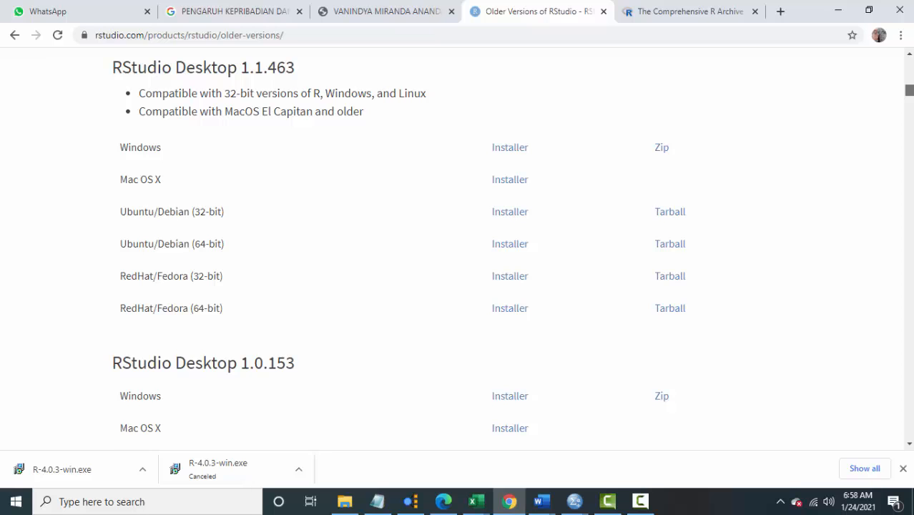
key("Home")
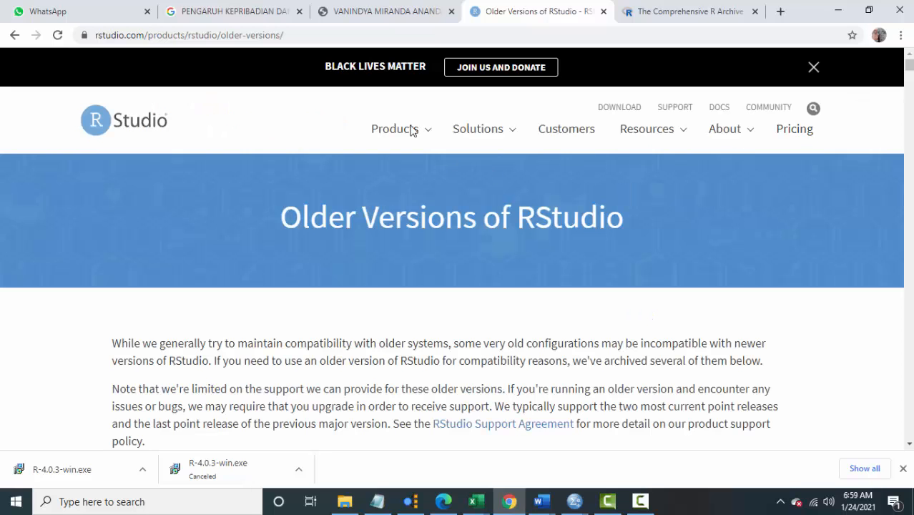
Go back to the current RStudio installers and download RStudio-1.4.1103.exe for Windows 10/8/7
left_click(15, 35)
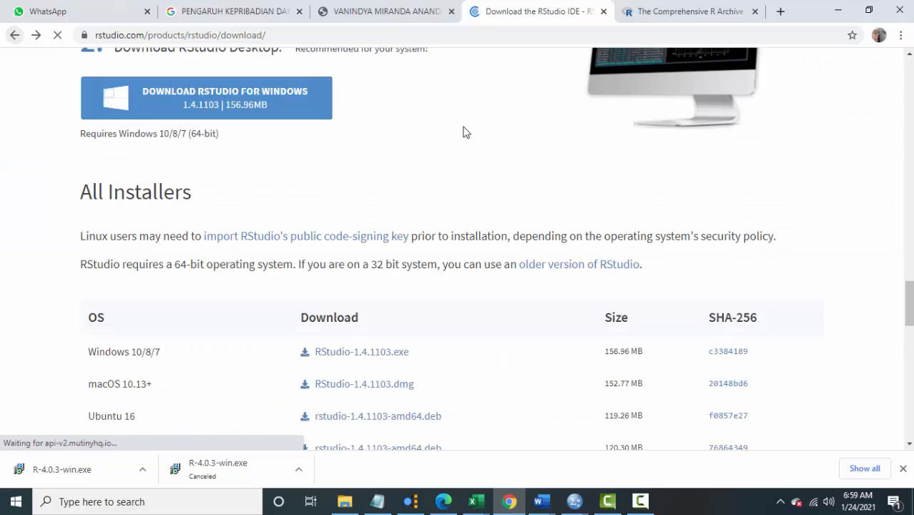
left_click_drag(910, 304, 910, 316)
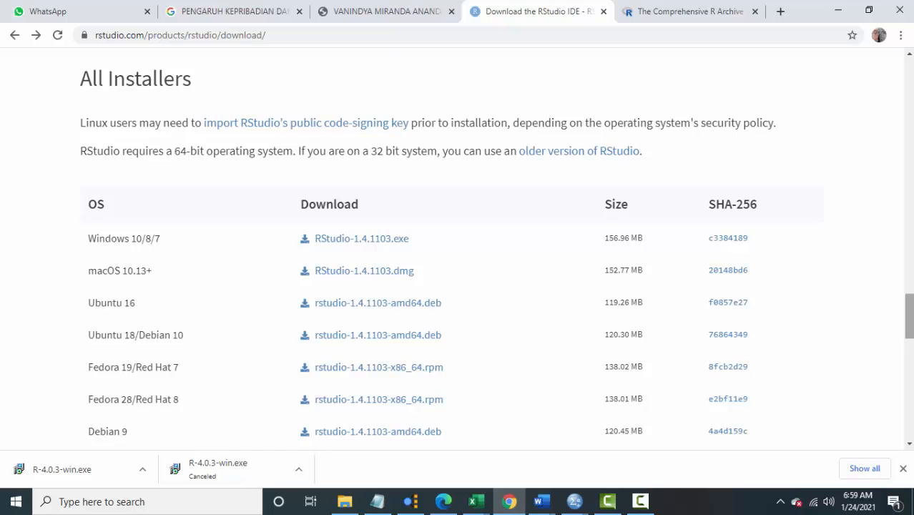
left_click(374, 245)
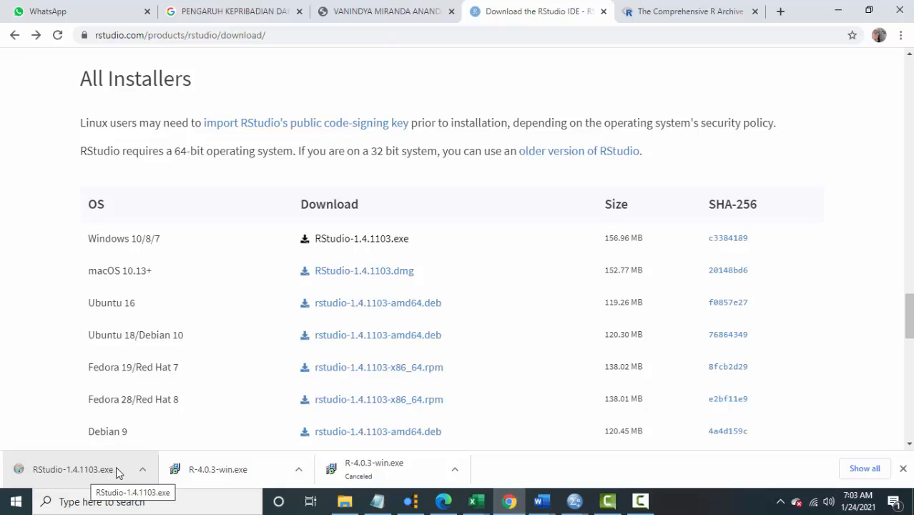
Switch to File Explorer, maximize it, and select the RStudio-1.4.1103 installer in the Downloads folder
left_click(351, 504)
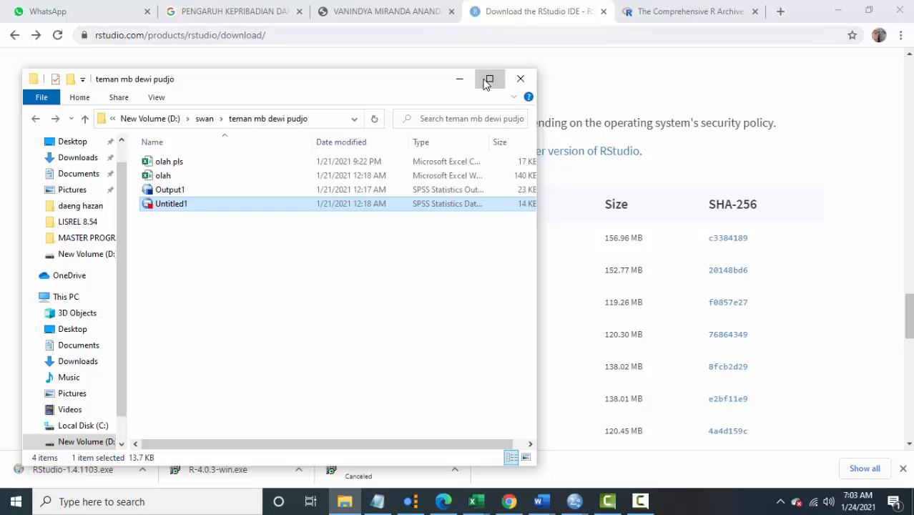
left_click(490, 78)
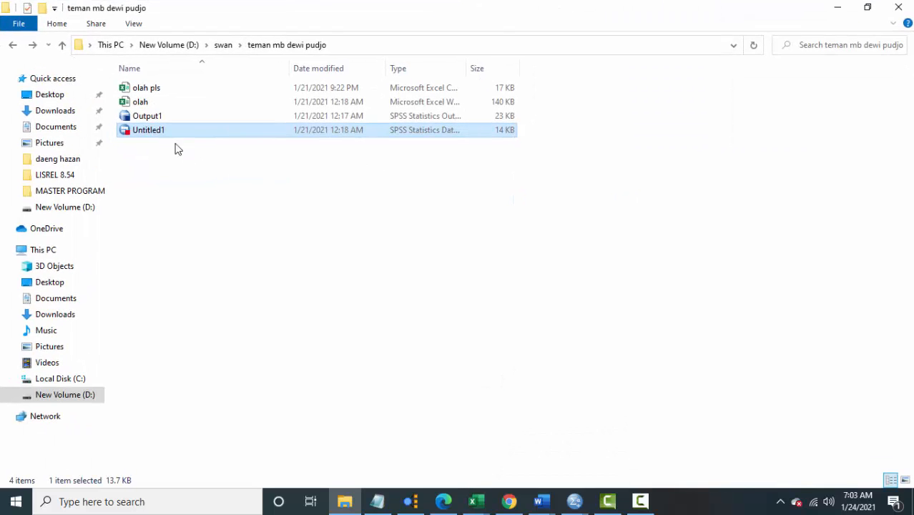
left_click(72, 112)
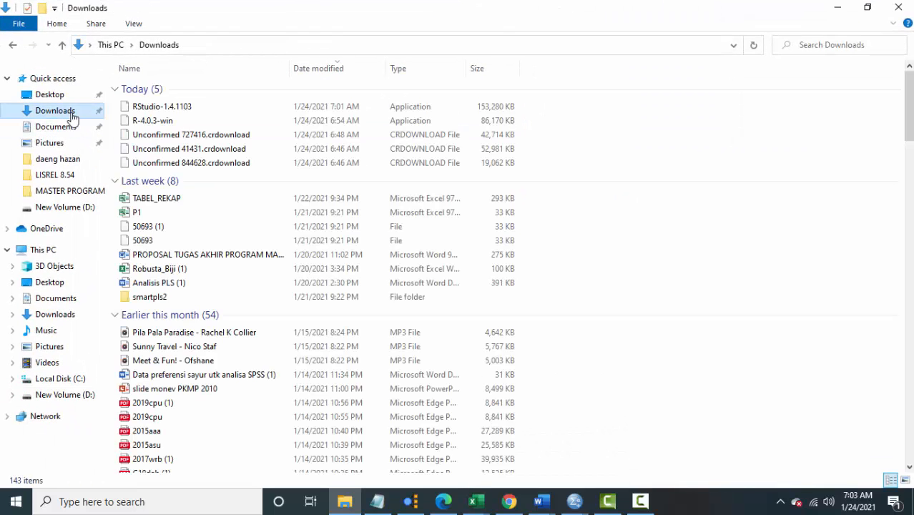
left_click(180, 111)
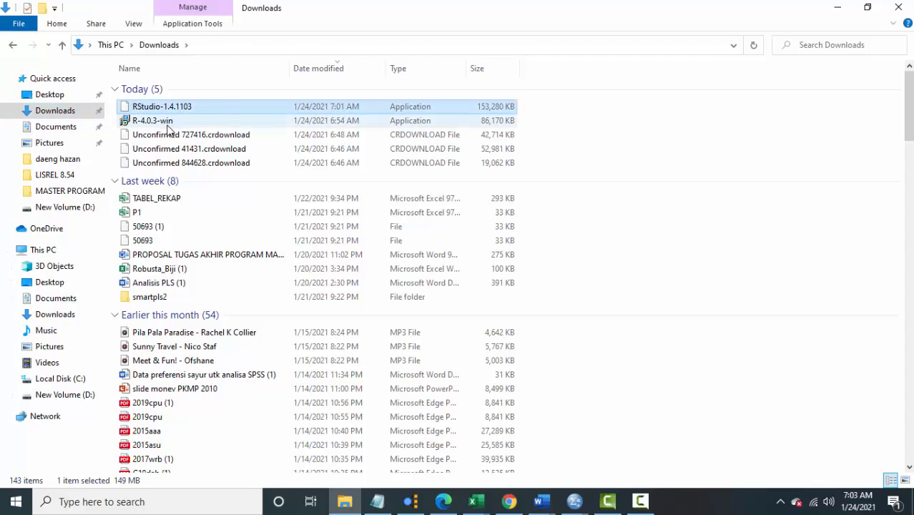
Copy the R-4.0.3-win and RStudio-1.4.1103 installers from Downloads into a new folder named r on New Volume (D:)
left_click(169, 122)
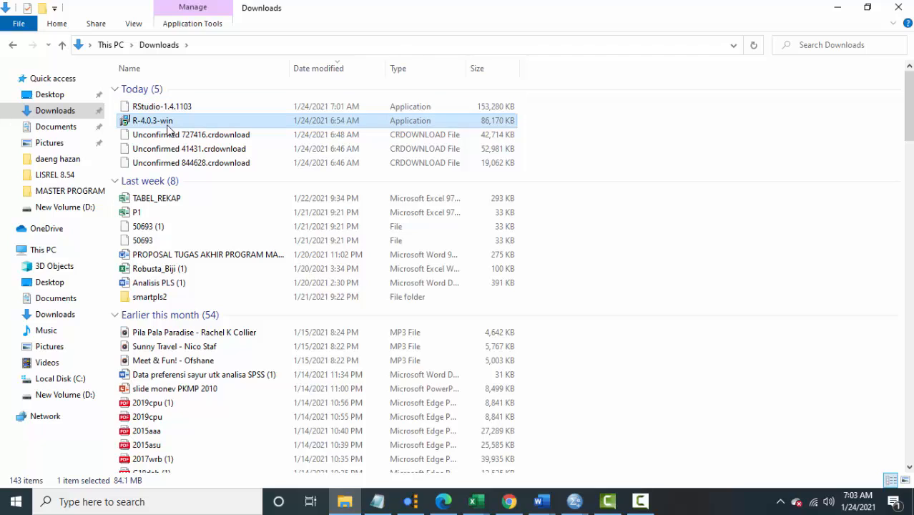
key("shift+Up")
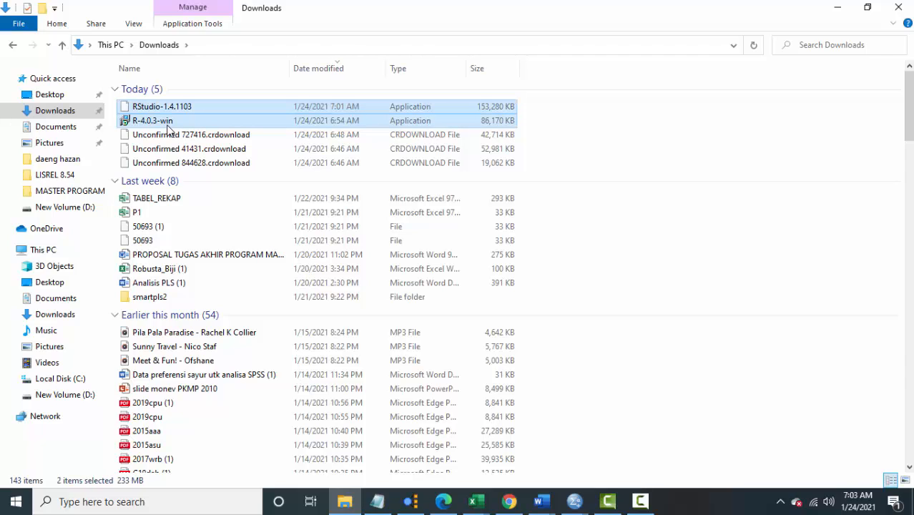
left_click(67, 401)
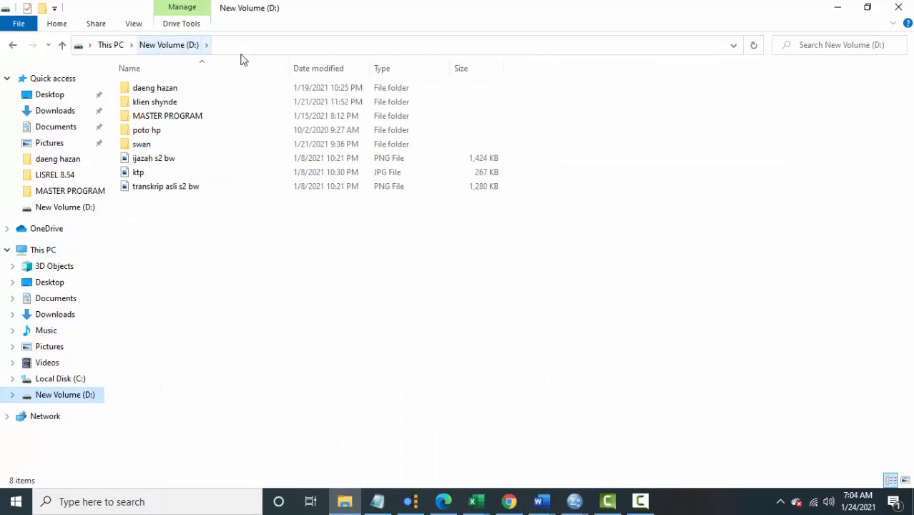
left_click(46, 8)
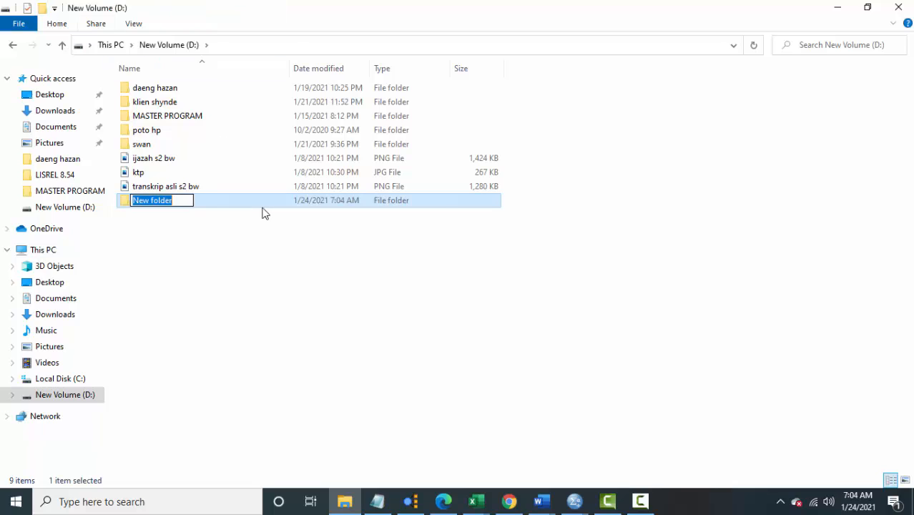
type("r")
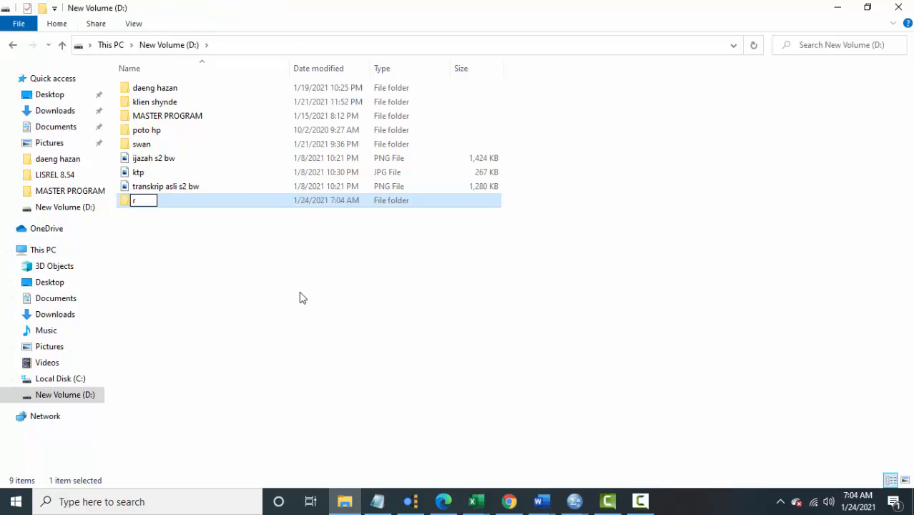
double_click(241, 201)
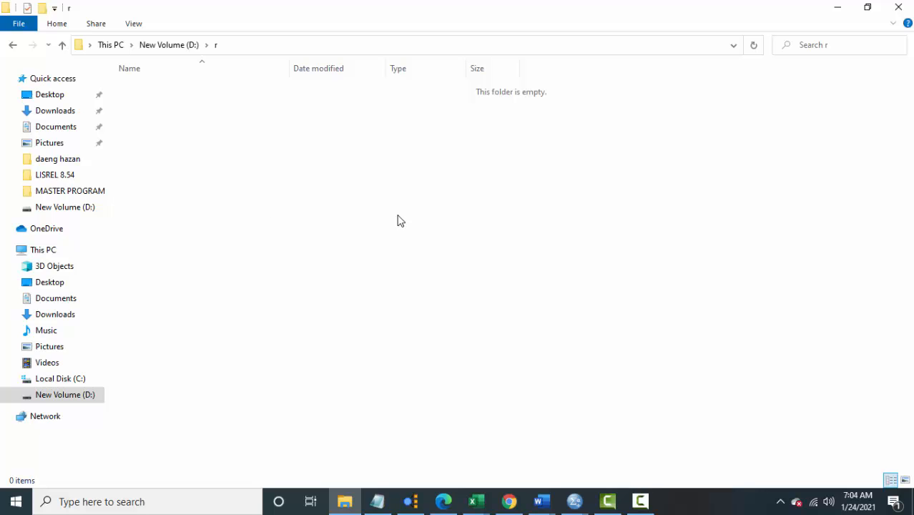
key("ctrl+v")
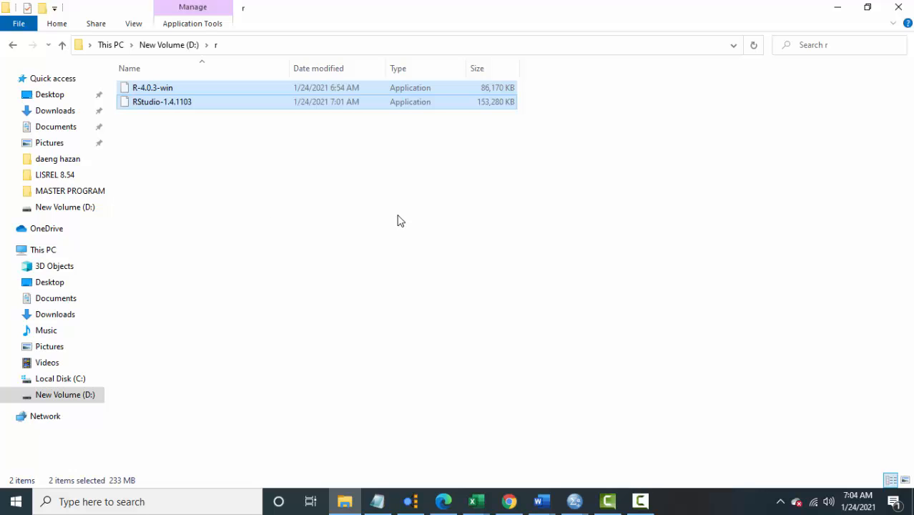
left_click(398, 220)
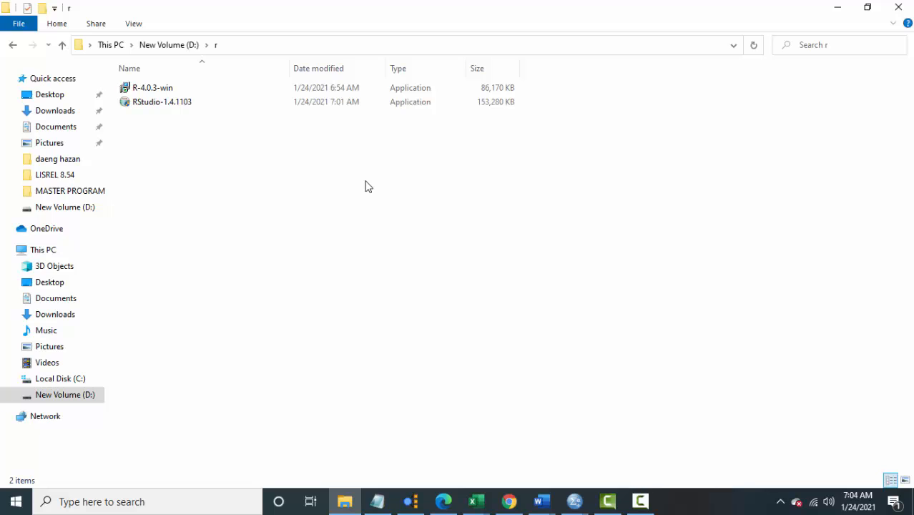
Run the R-4.0.3-win installer from the r folder, allow it through the security warning, and choose English as the setup language
left_click(177, 106)
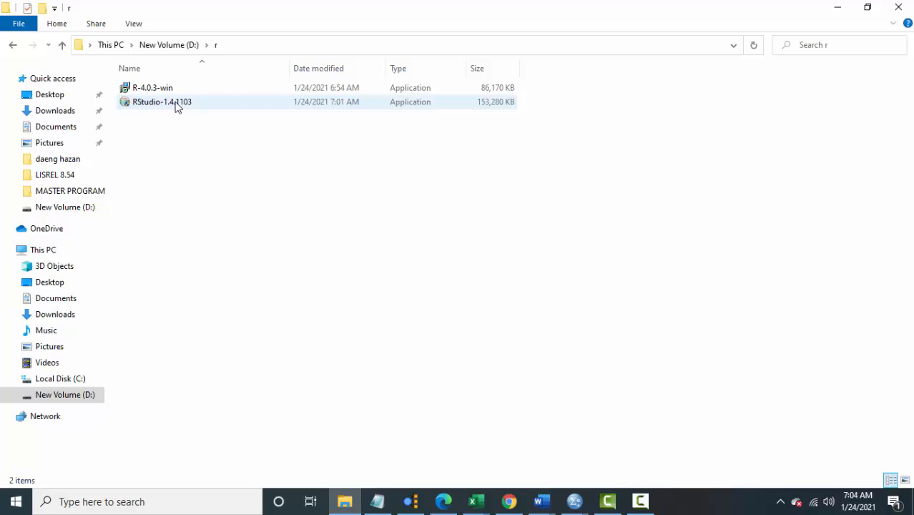
left_click(169, 90)
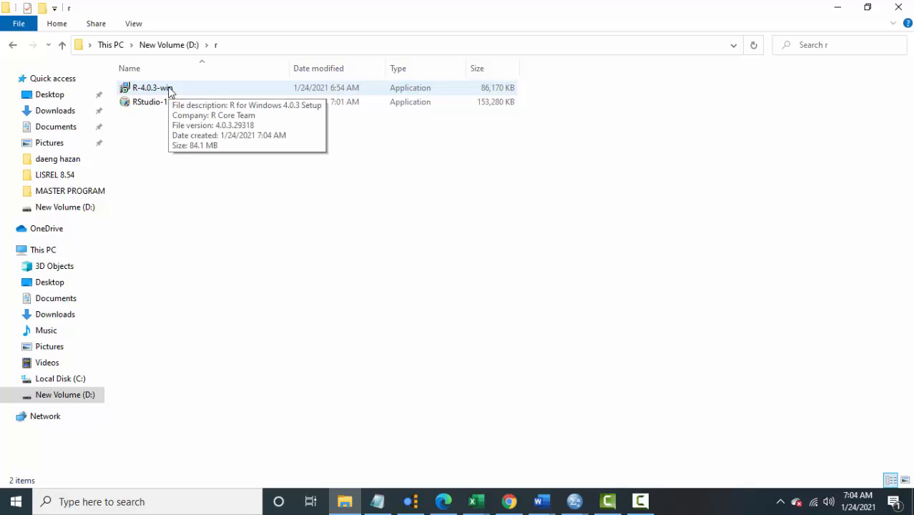
left_click(169, 90)
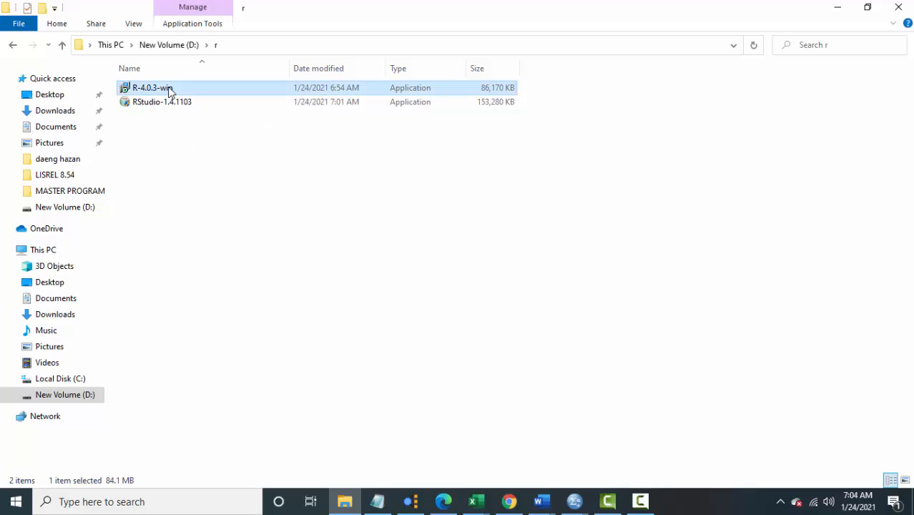
double_click(169, 91)
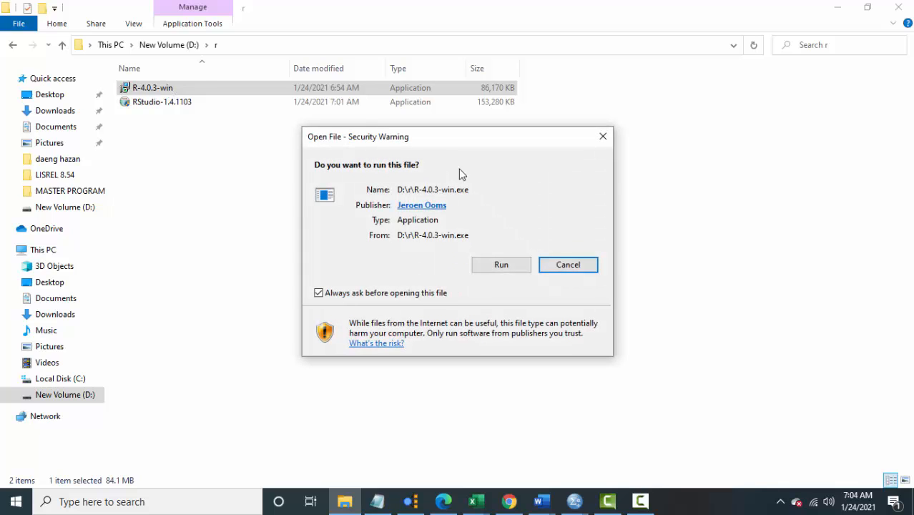
left_click(507, 270)
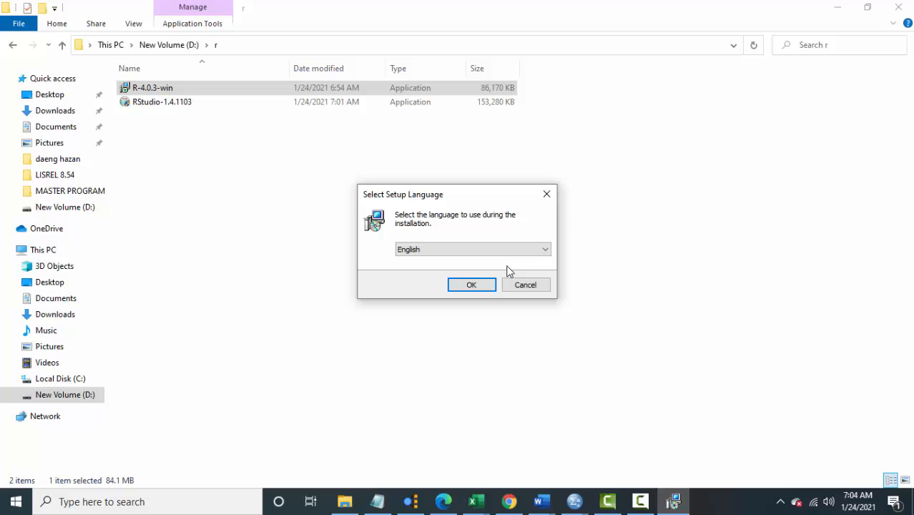
left_click(476, 286)
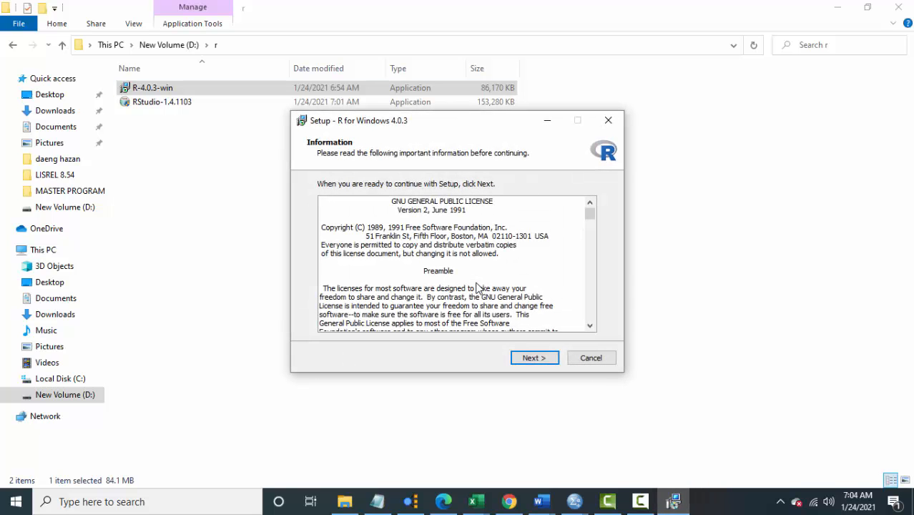
Continue past the license information to the component selection and exclude the 32-bit Files, keeping Core Files, 64-bit Files and Message translations
left_click(536, 358)
left_click(536, 357)
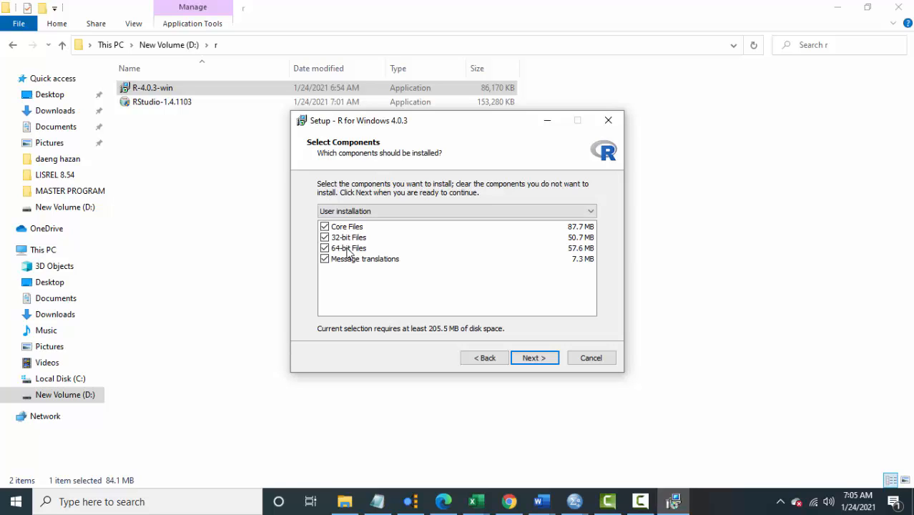
left_click(326, 248)
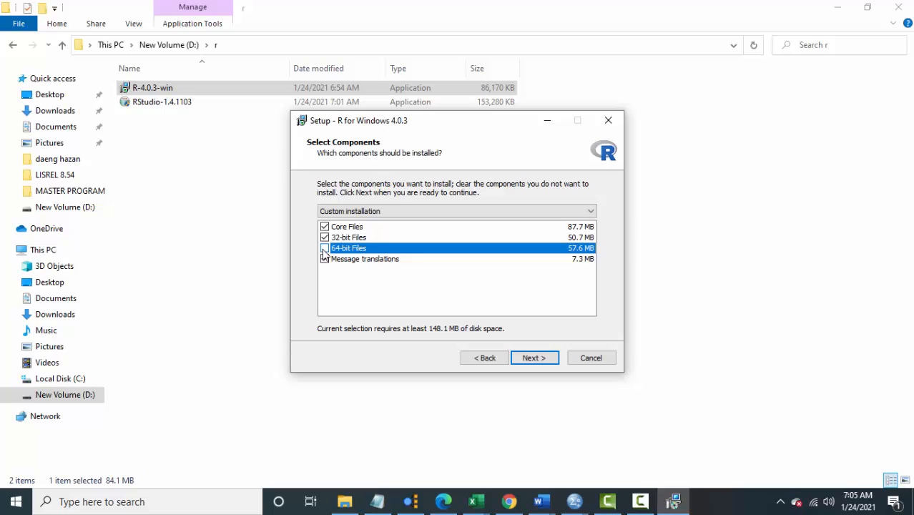
left_click(325, 248)
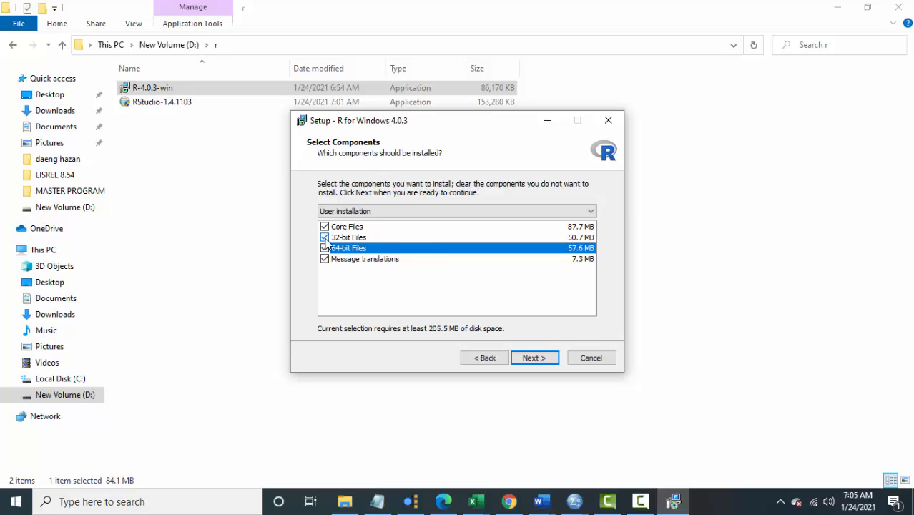
left_click(325, 237)
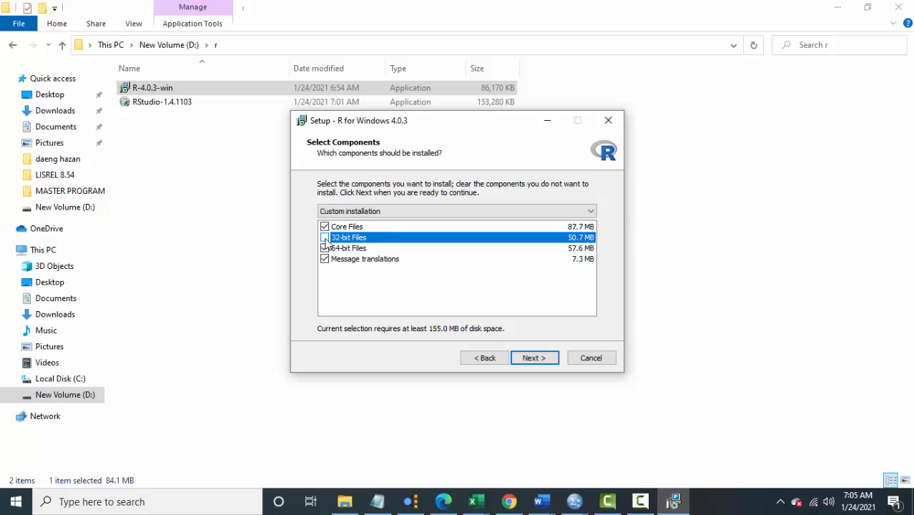
left_click(538, 360)
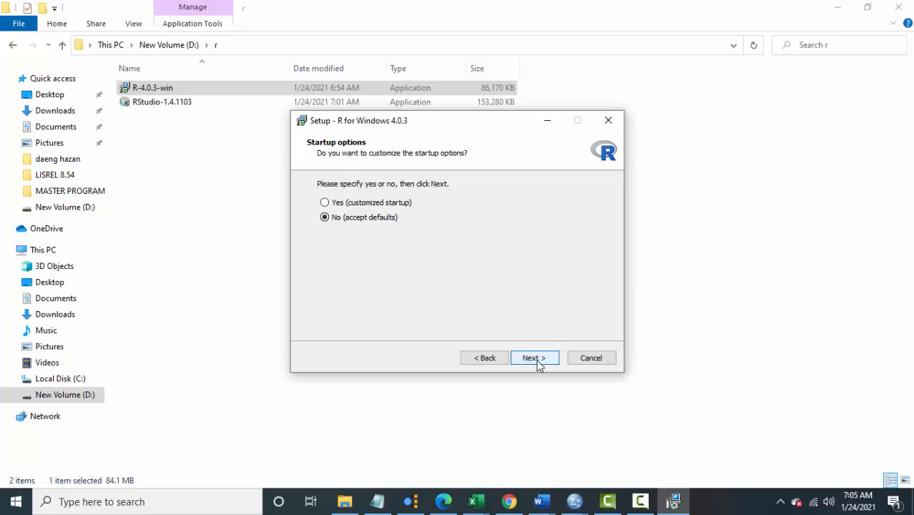
Accept the default startup options and Start Menu folder R, enable the desktop shortcut, and complete the R 4.0.3 installation
left_click(534, 358)
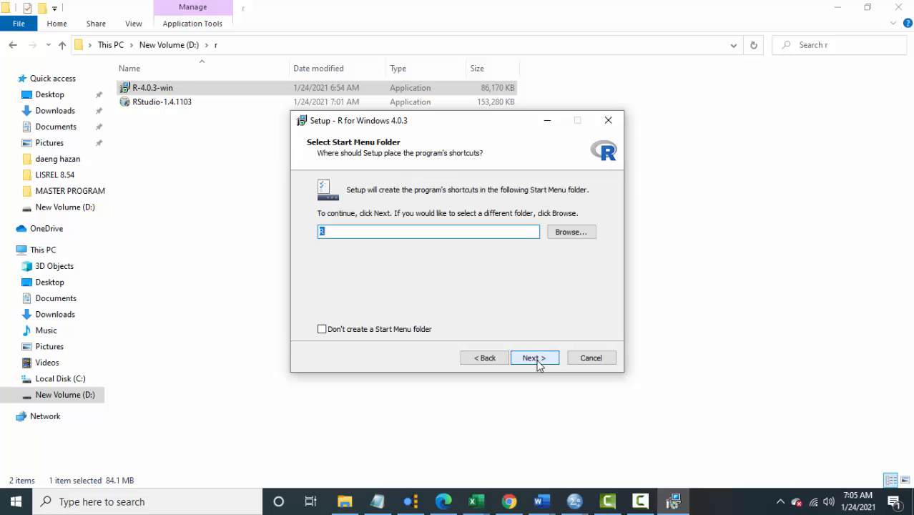
left_click(539, 361)
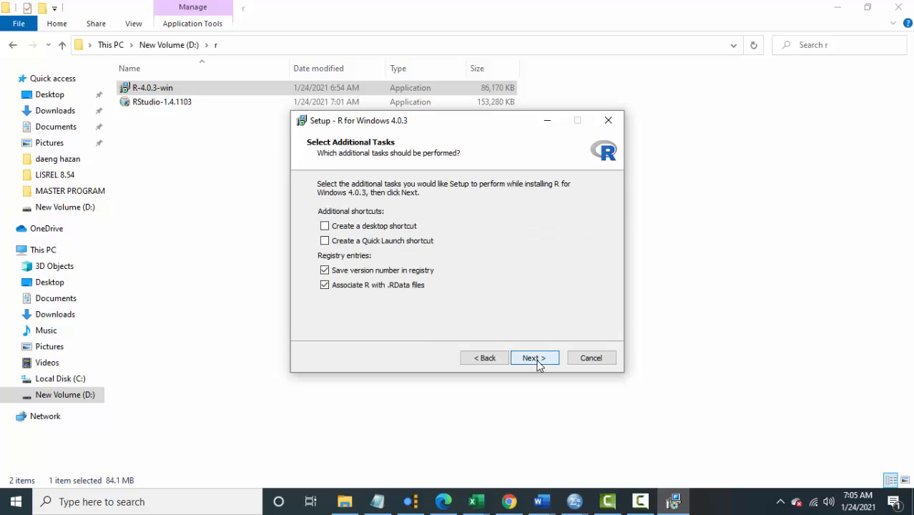
left_click(330, 229)
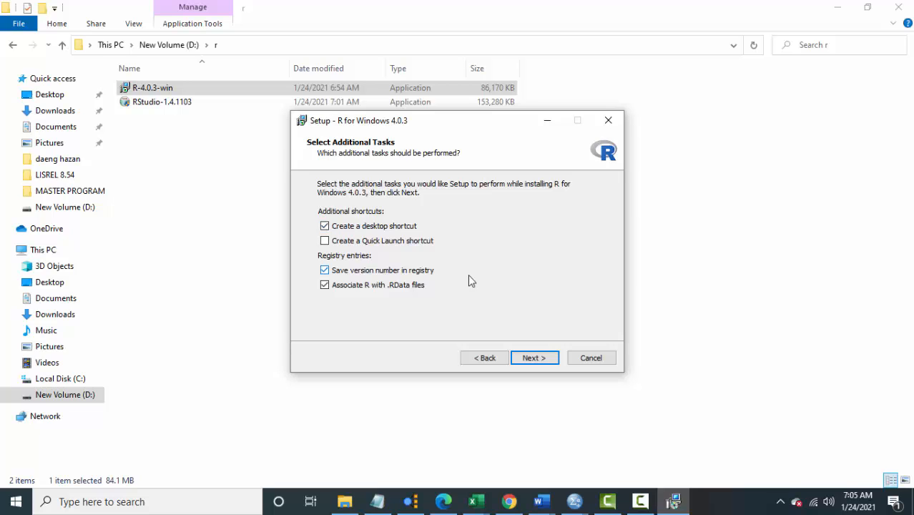
left_click(537, 361)
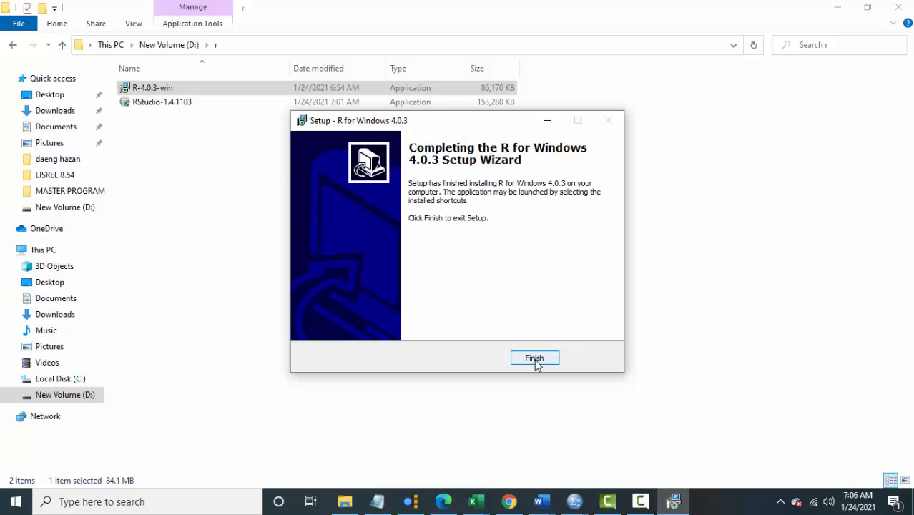
left_click(535, 358)
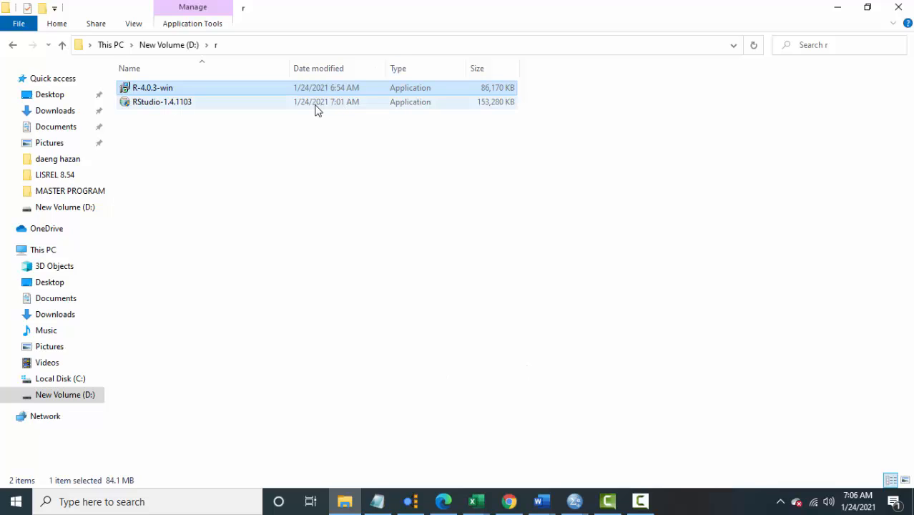
Install RStudio-1.4.1103 from the r folder into C:\Program Files\RStudio with the Start Menu folder RStudio, and close its setup
left_click(264, 109)
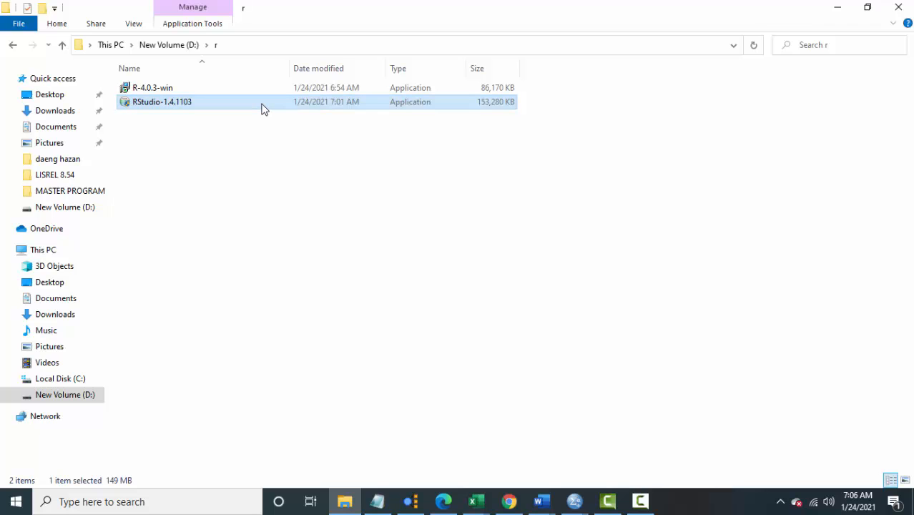
double_click(262, 108)
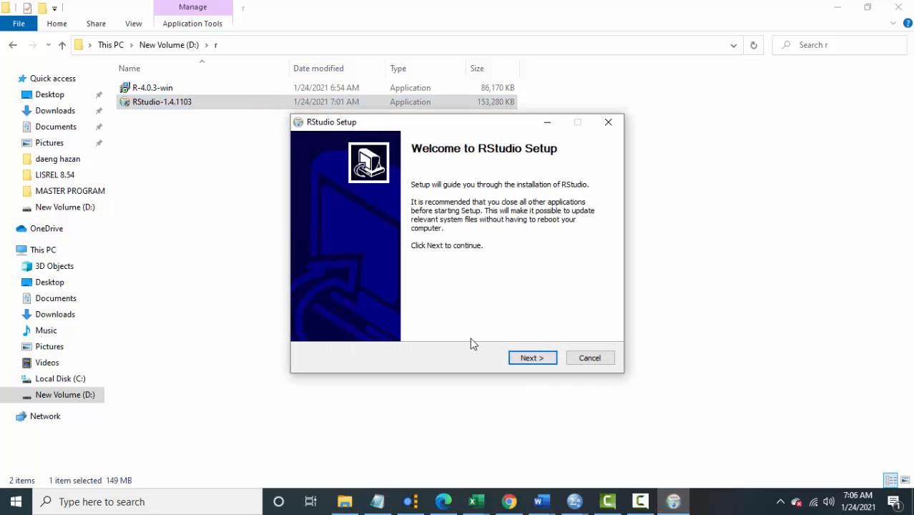
left_click(545, 360)
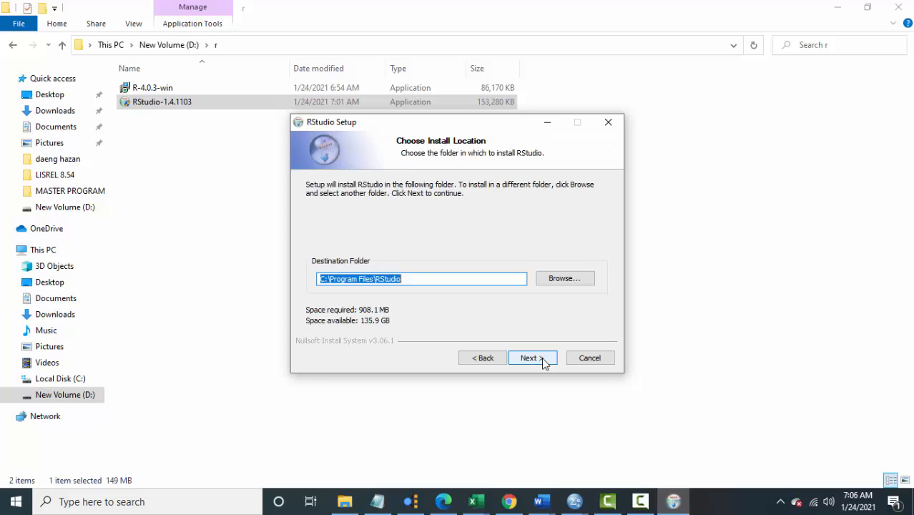
left_click(545, 362)
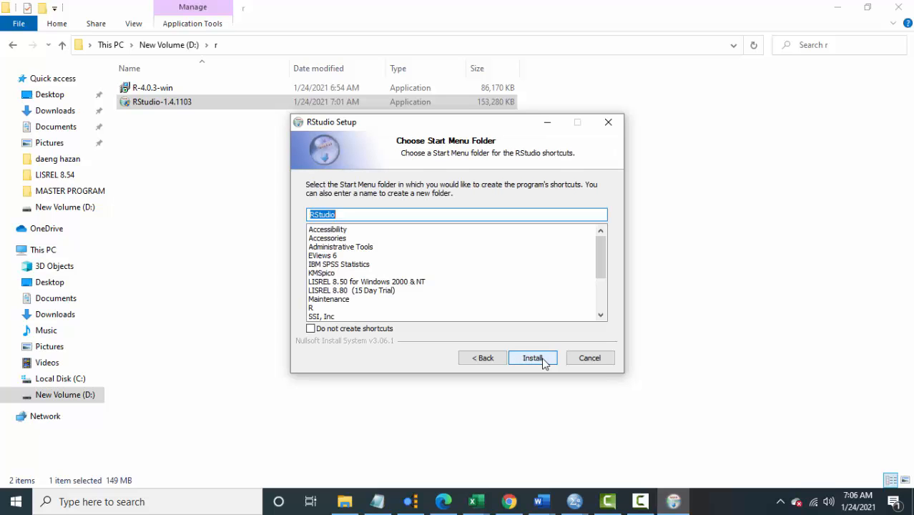
left_click(533, 357)
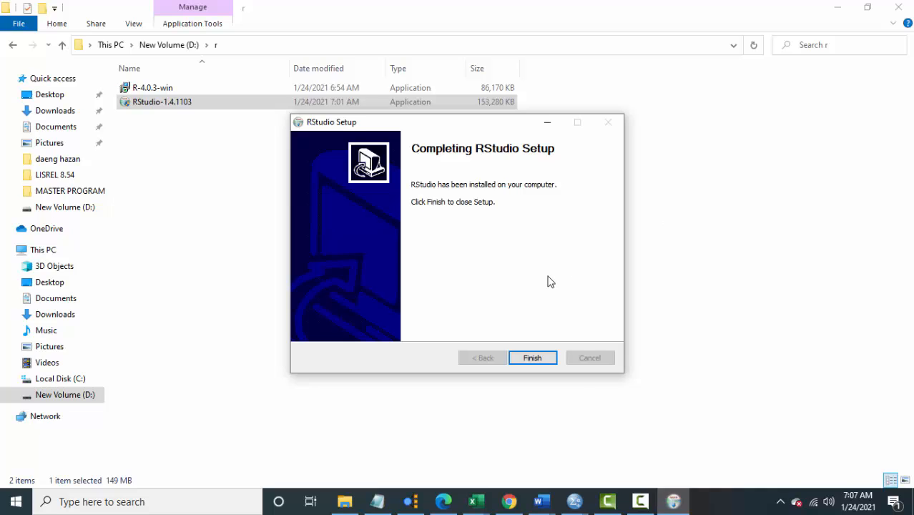
left_click(529, 359)
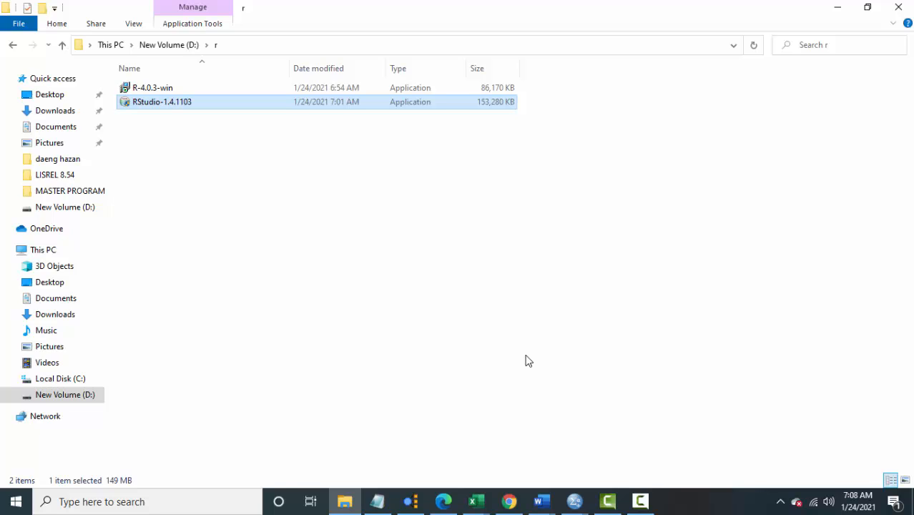
Show the desktop, find RStudio by searching Windows for R, launch it, and allow automated crash reporting
key("super+d")
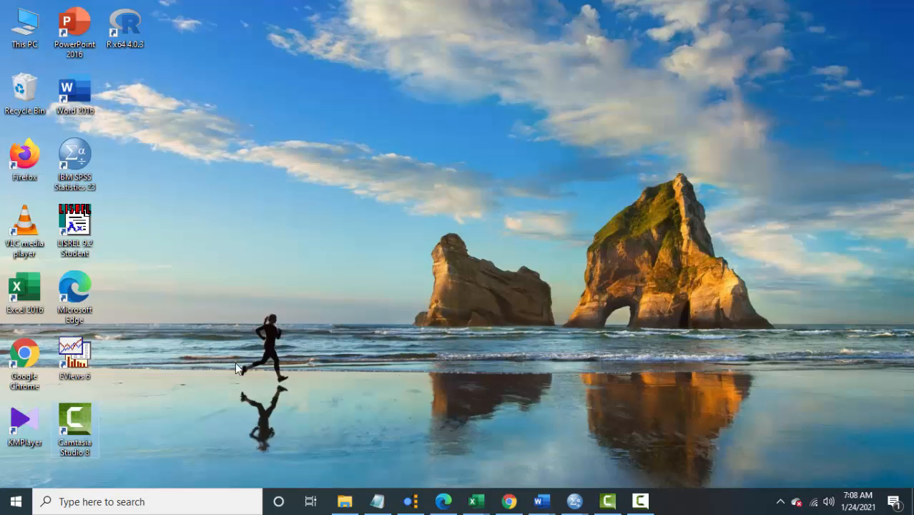
left_click(99, 505)
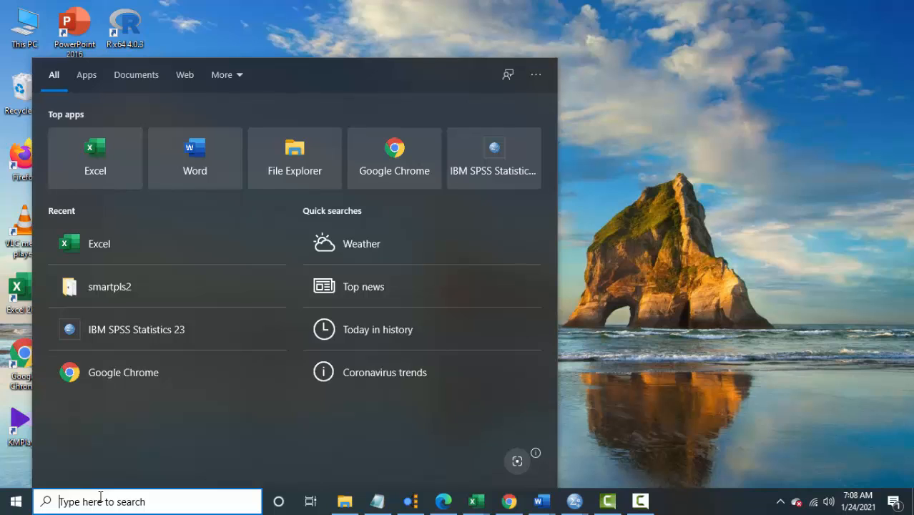
type("R")
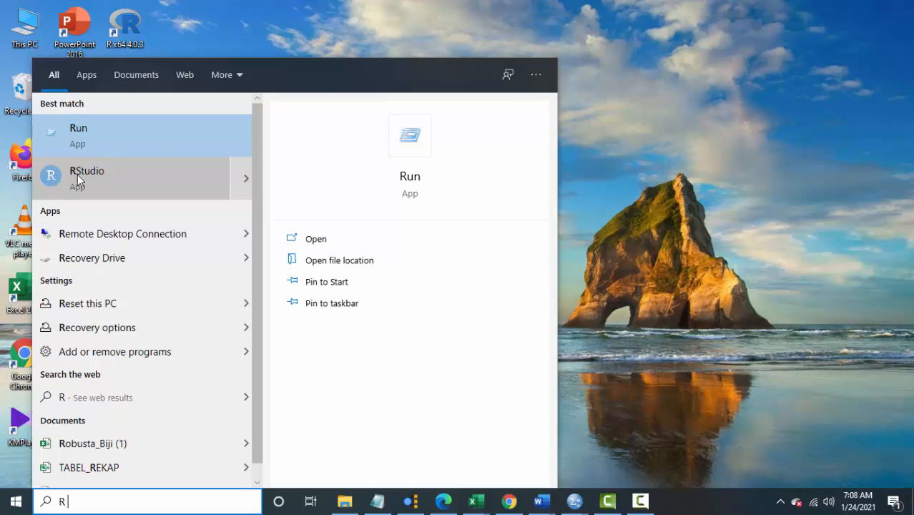
left_click(77, 175)
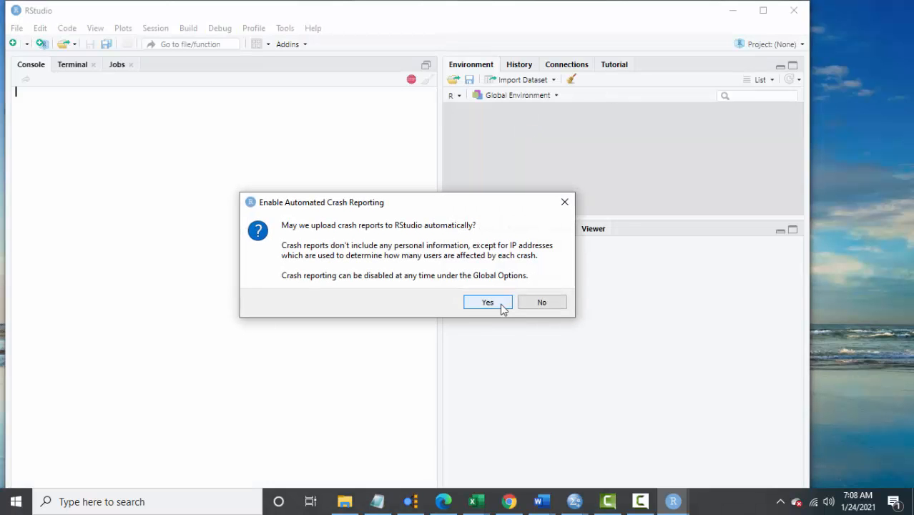
left_click(502, 308)
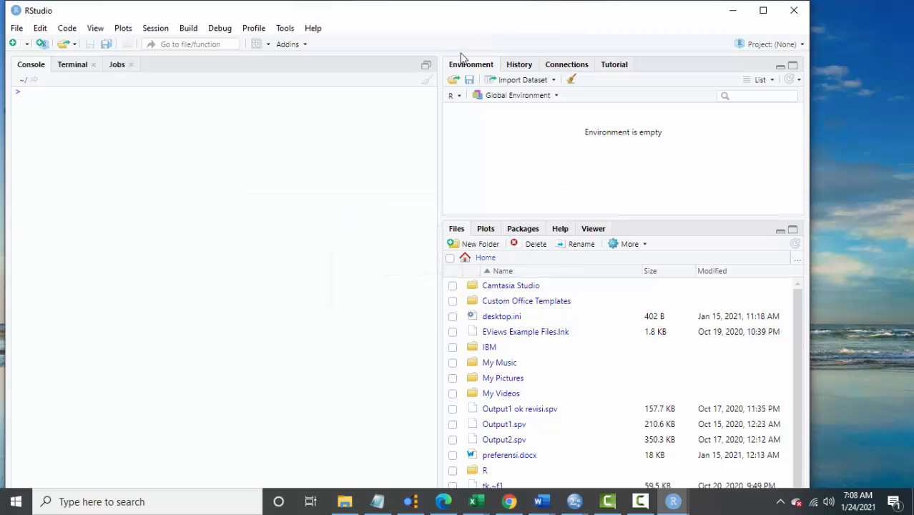
Maximize the RStudio window, show the source pane with a blank R script above the console, and zoom in the interface one level
left_click(764, 11)
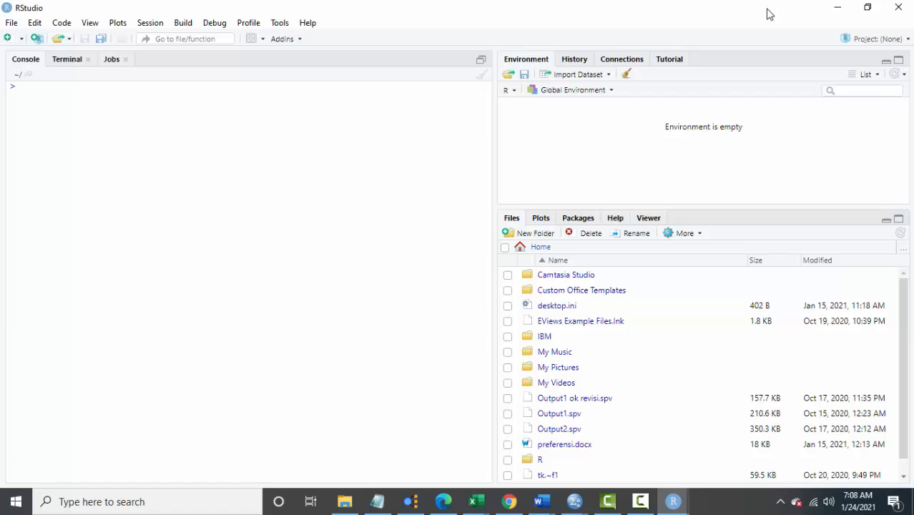
left_click(481, 62)
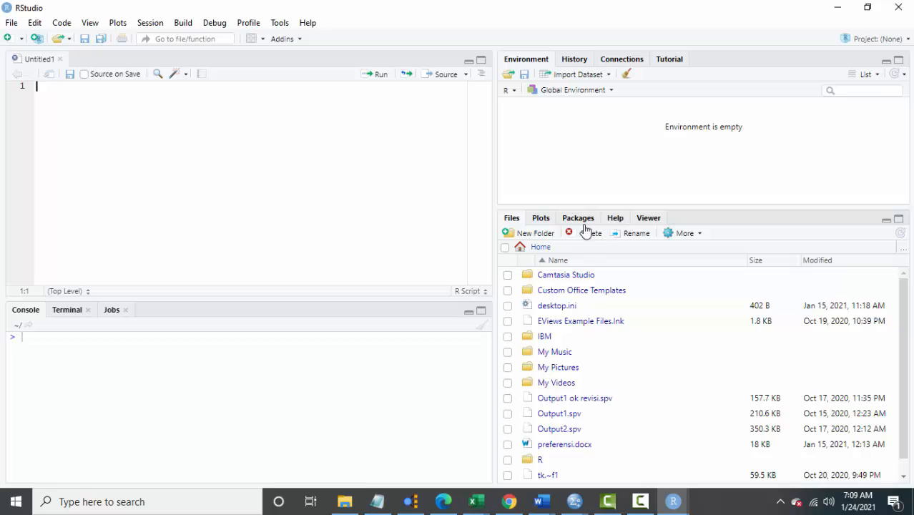
left_click(89, 23)
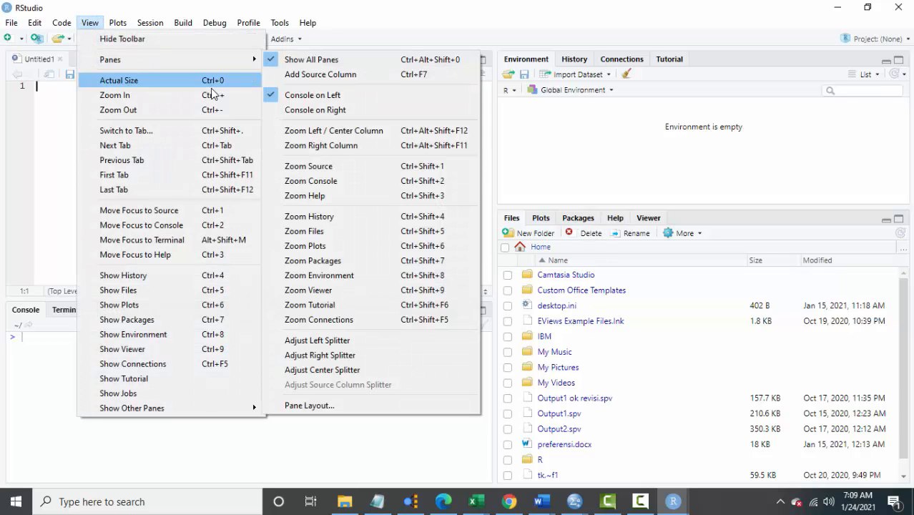
left_click(211, 94)
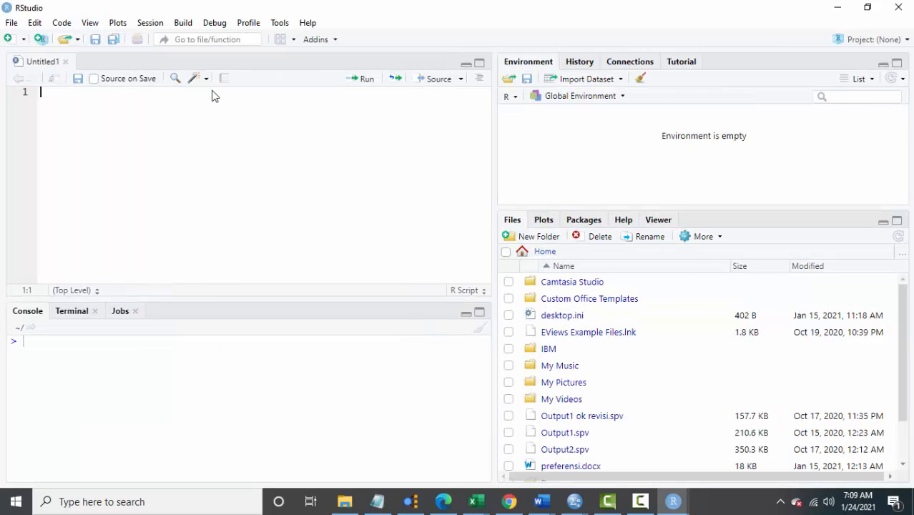
Install the ggplot2 package with its dependencies from the CRAN repository into the default library
left_click(584, 222)
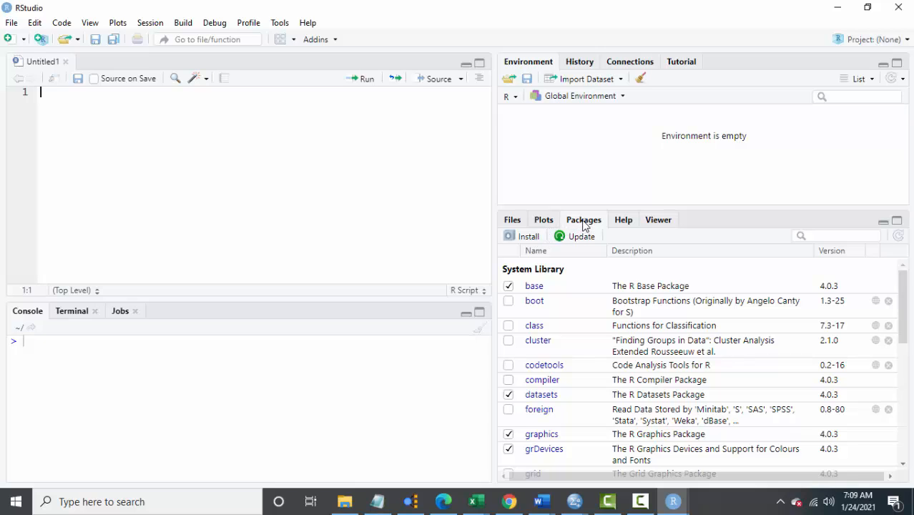
left_click(527, 237)
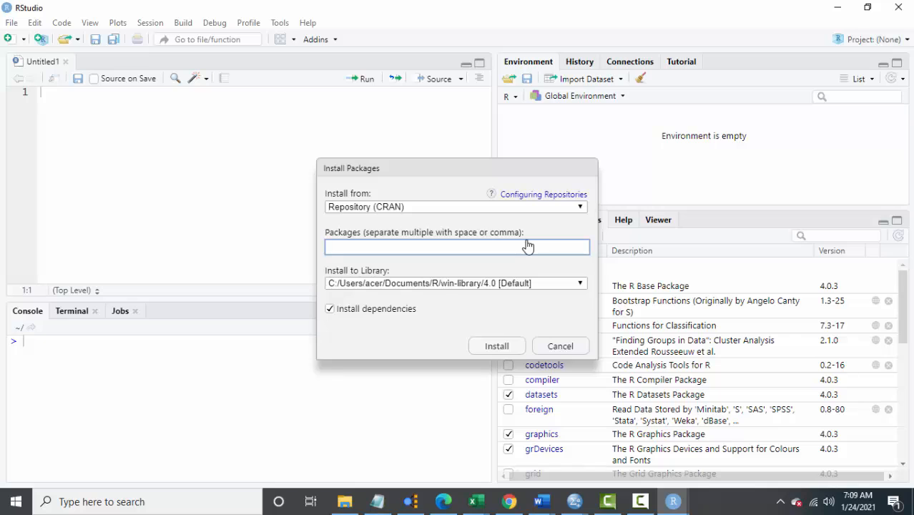
type("GG")
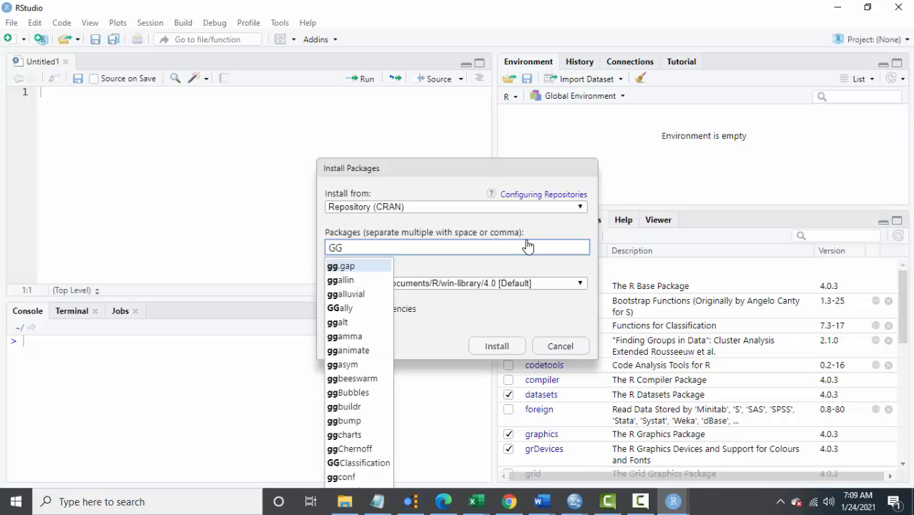
key("BackSpace")
key("BackSpace")
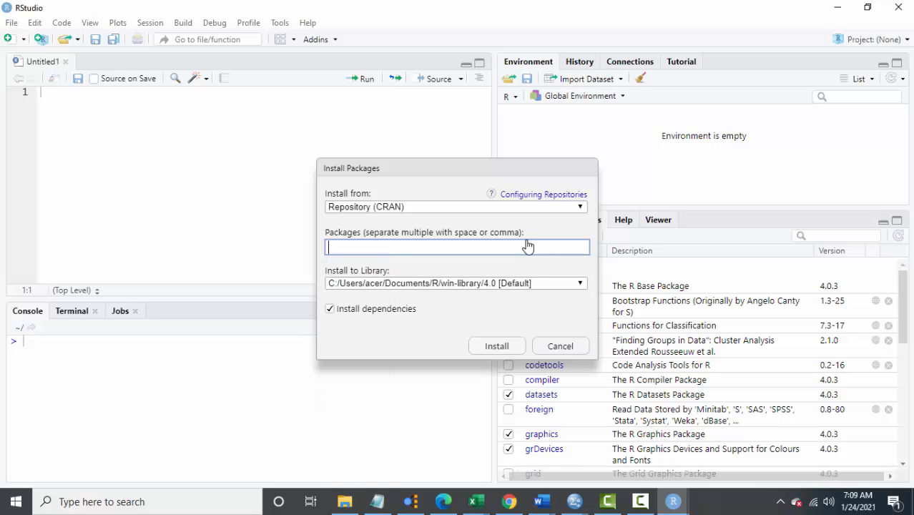
type("ggplo")
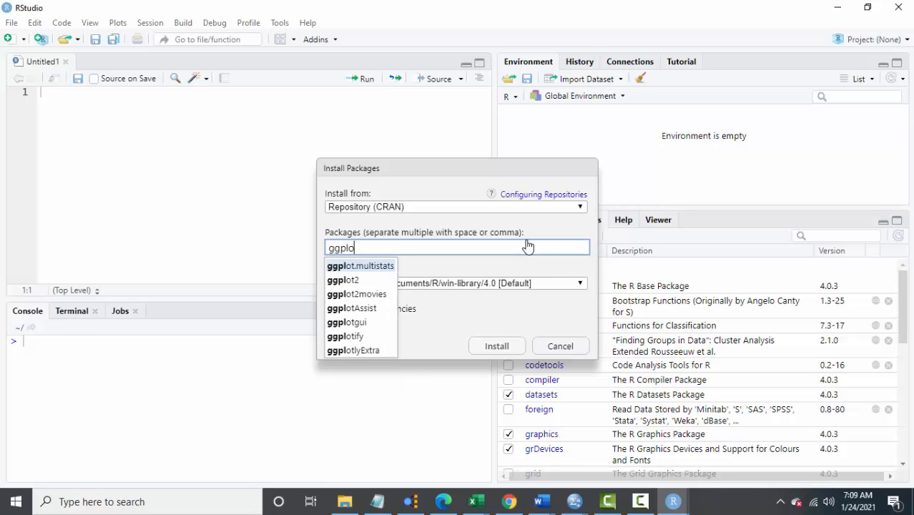
left_click(348, 285)
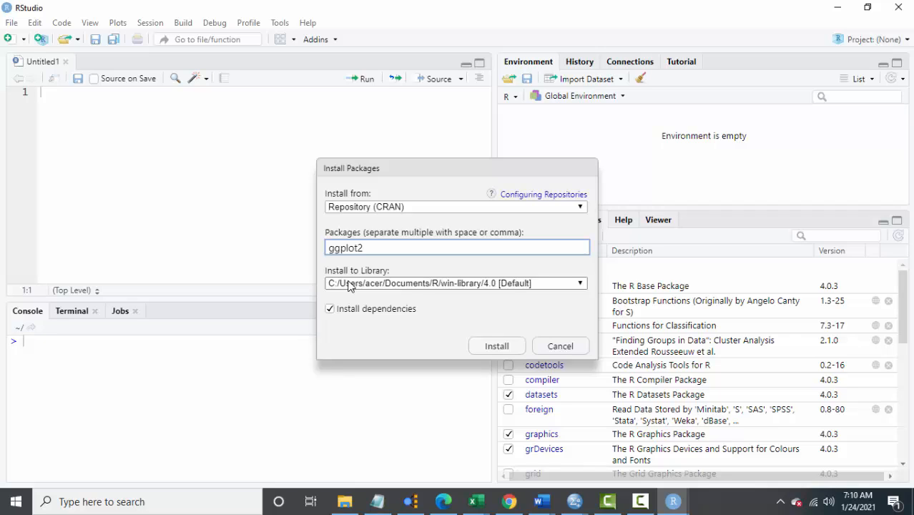
left_click(497, 347)
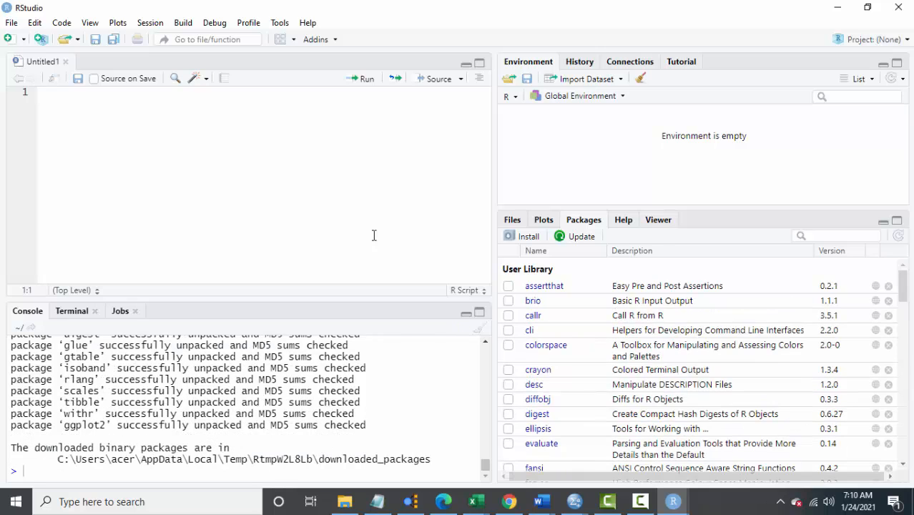
Write library(ggplot2) on line 1 of the untitled script and run that line to load the package
left_click(131, 115)
type("library")
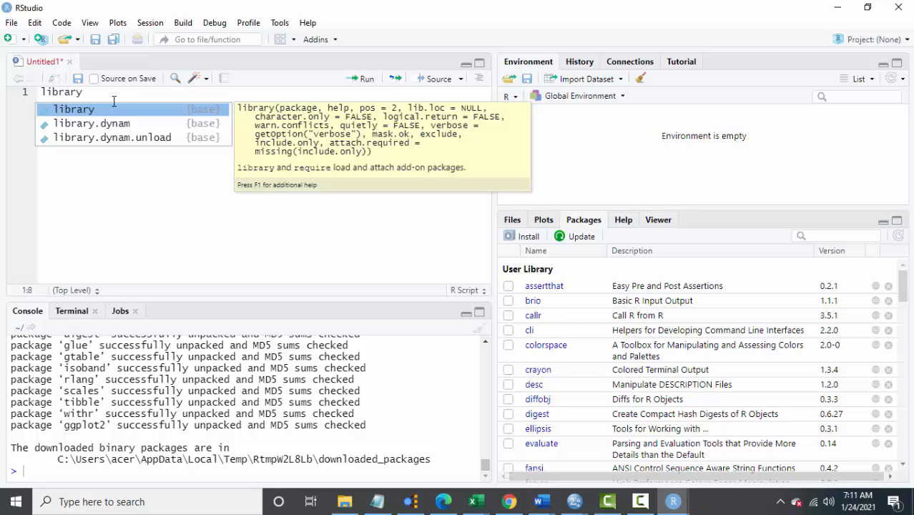
type("(gg")
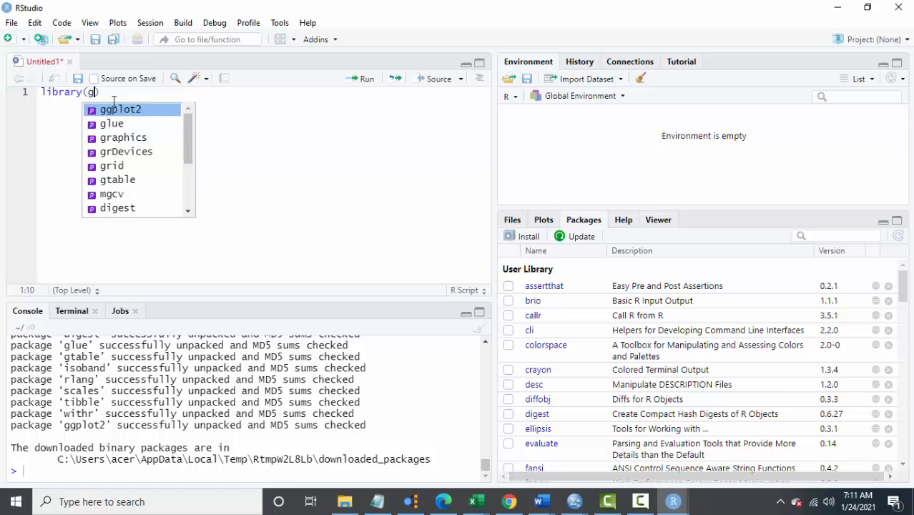
type("p")
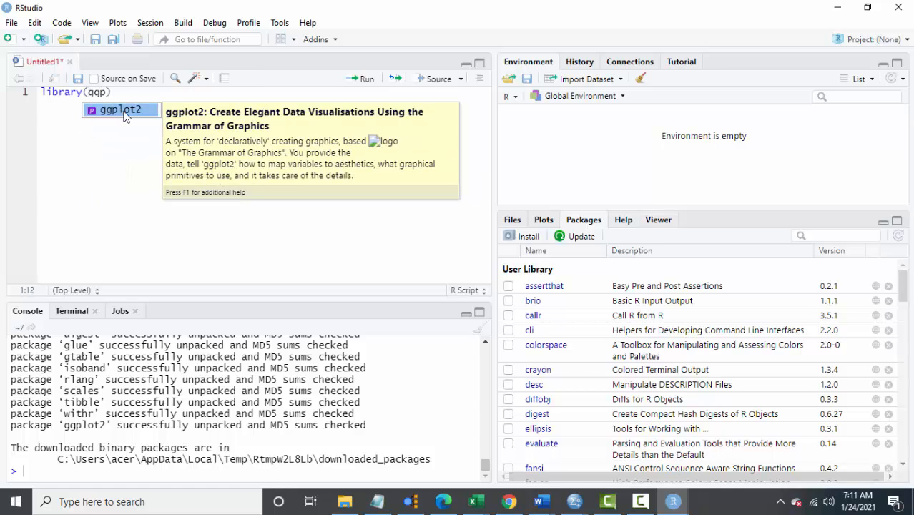
left_click(125, 116)
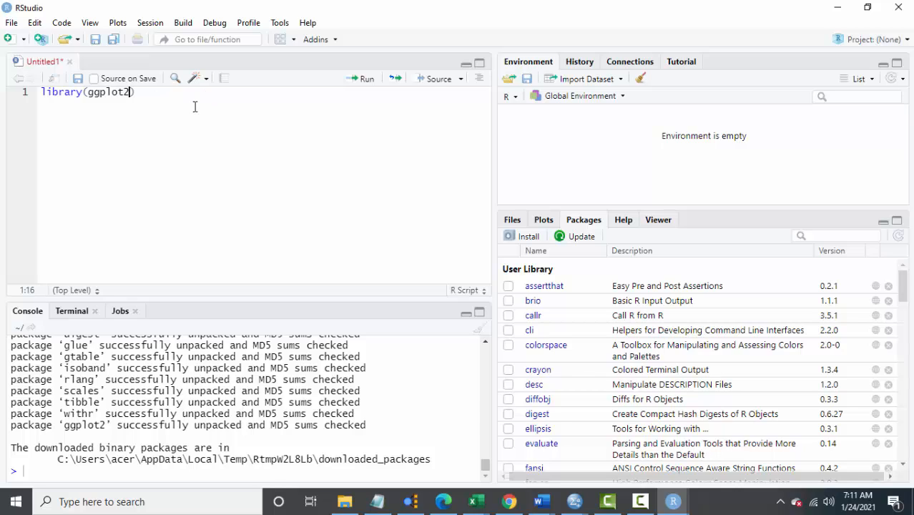
key("ctrl+Return")
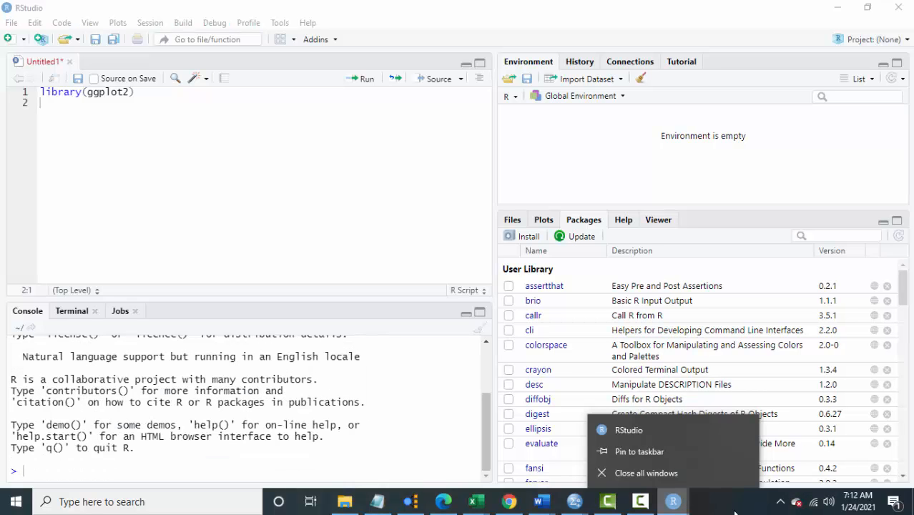
Pin RStudio to the Windows taskbar for quick launching
left_click(736, 510)
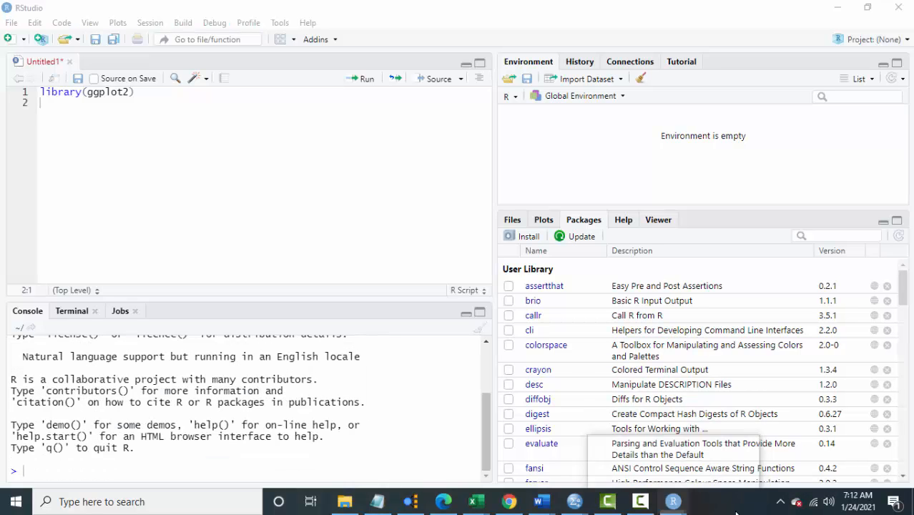
mouse_move(664, 503)
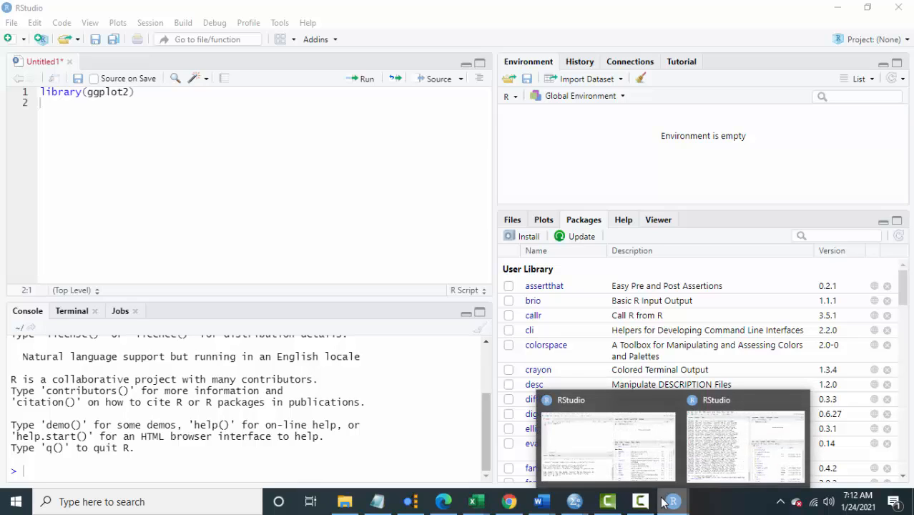
right_click(664, 503)
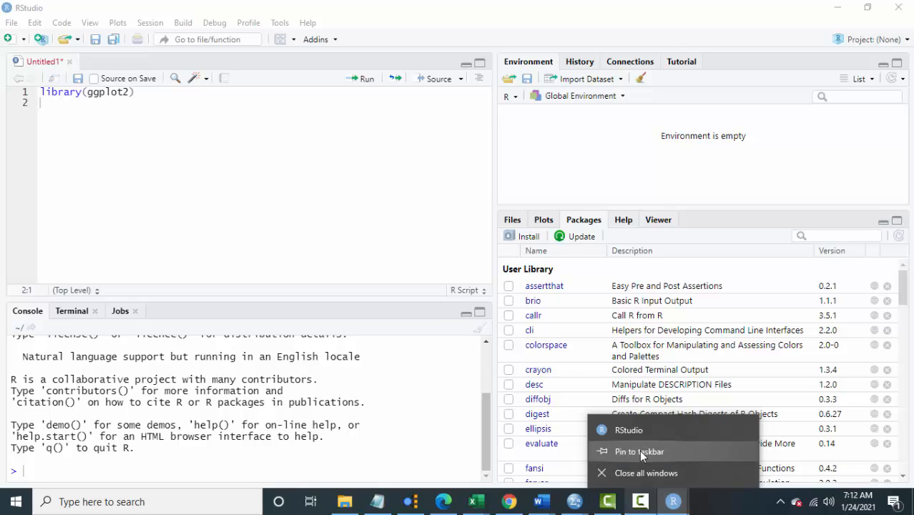
left_click(639, 451)
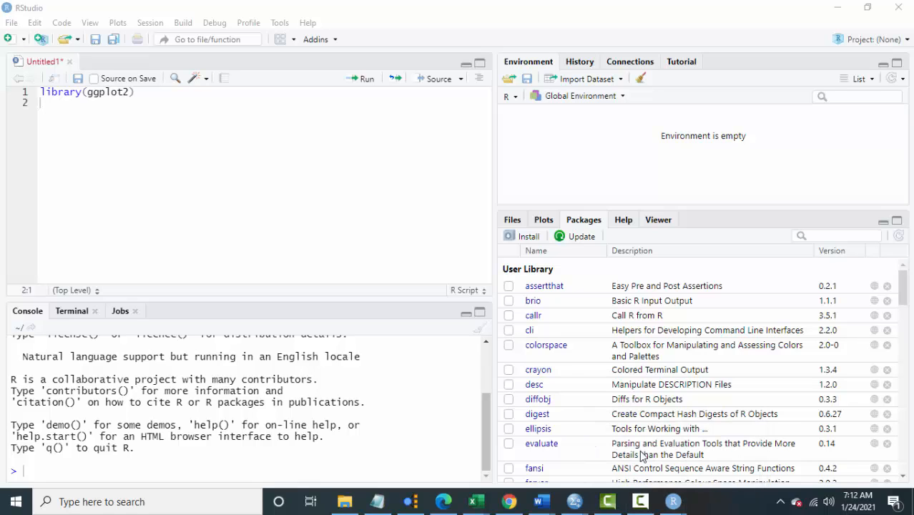
Close the open RStudio windows and return to the desktop
left_click(899, 7)
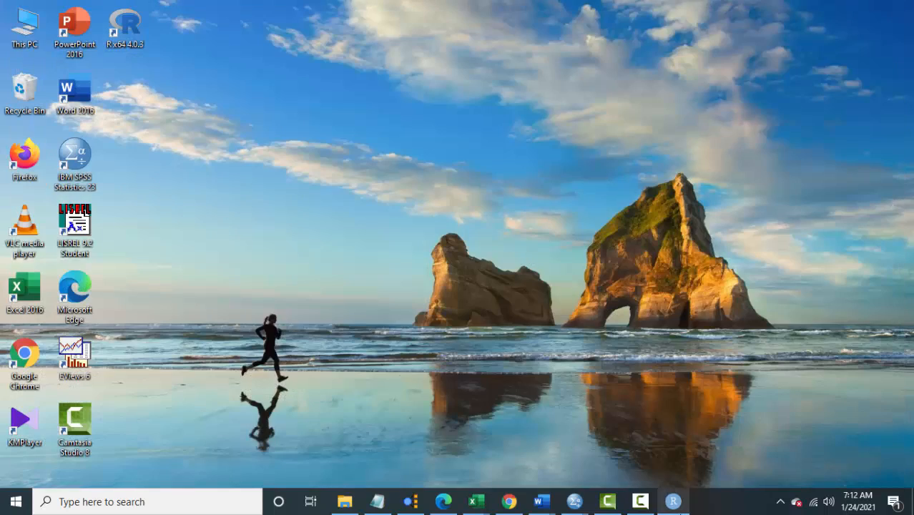
left_click(683, 504)
left_click(799, 18)
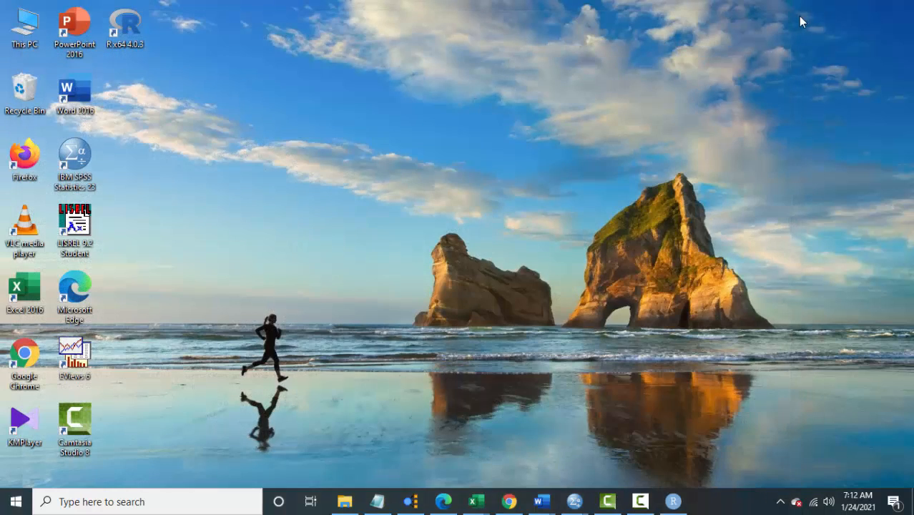